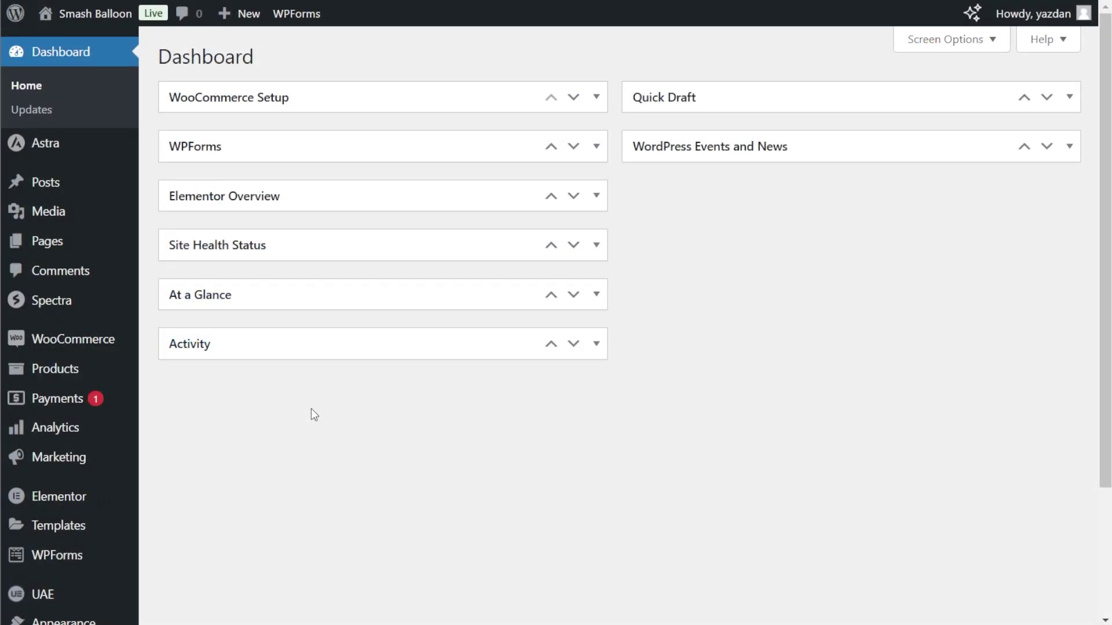
Search the plugin directory for 'Reviews Feed Smash Balloon'.
scroll(110, 420, down, 3)
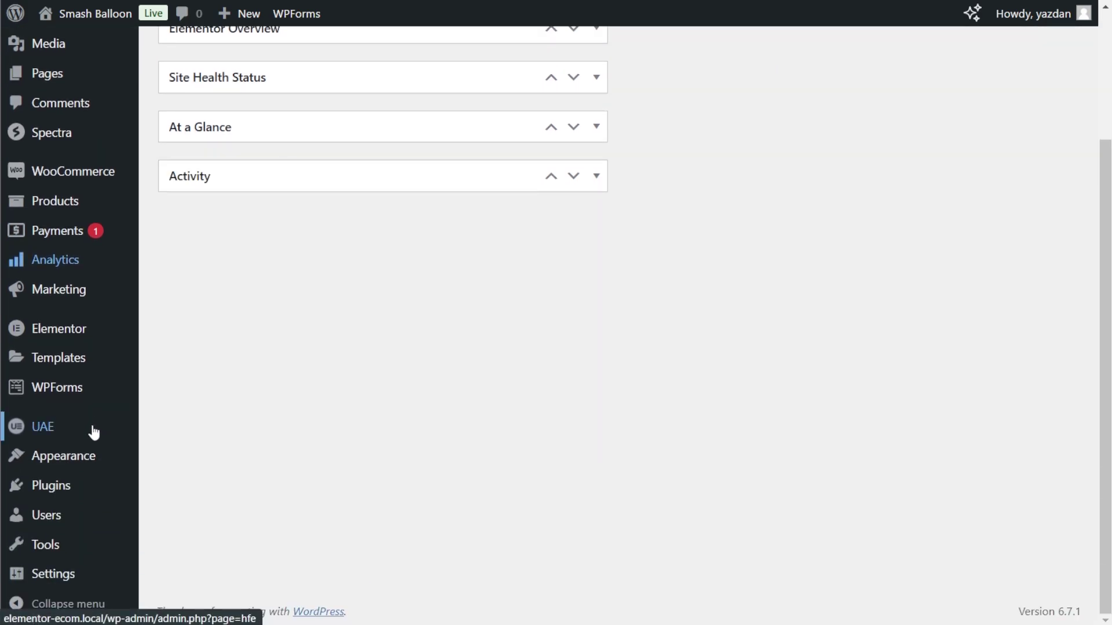
mouse_move(57, 489)
click(207, 515)
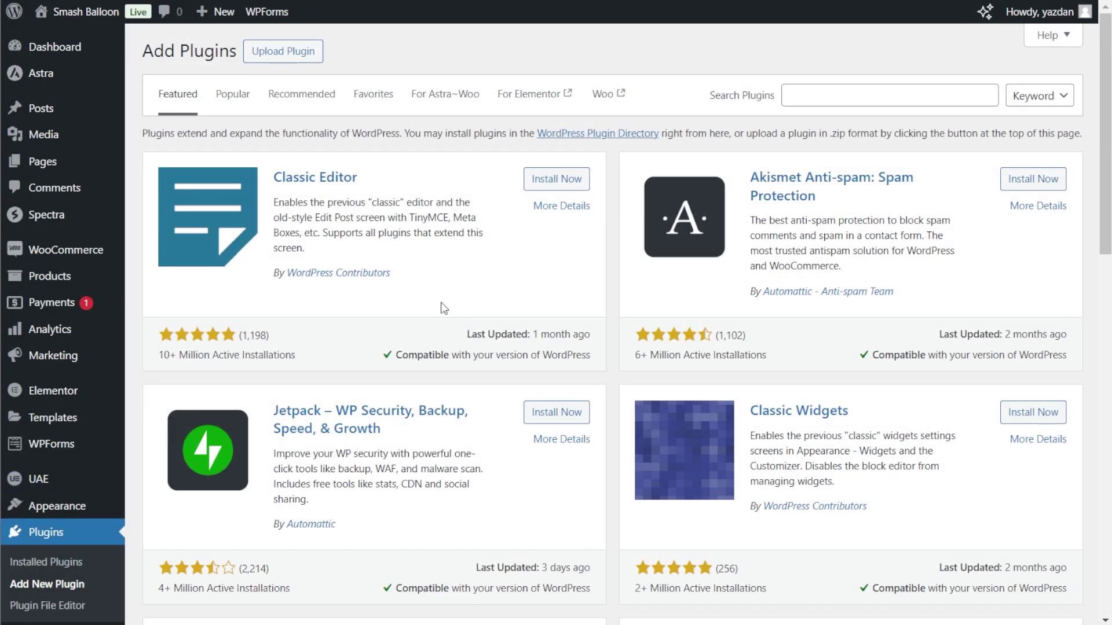
click(820, 101)
text(Reviews Fee)
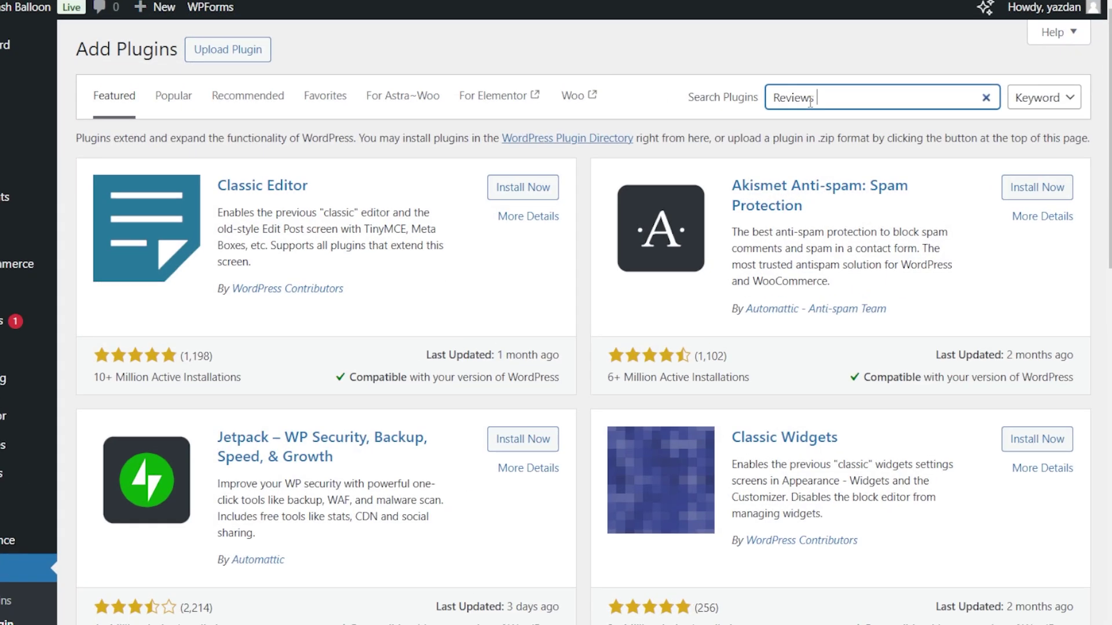
text(d Smash Balloon)
Install and activate the Reviews Feed plugin.
scroll(503, 347, down, 3)
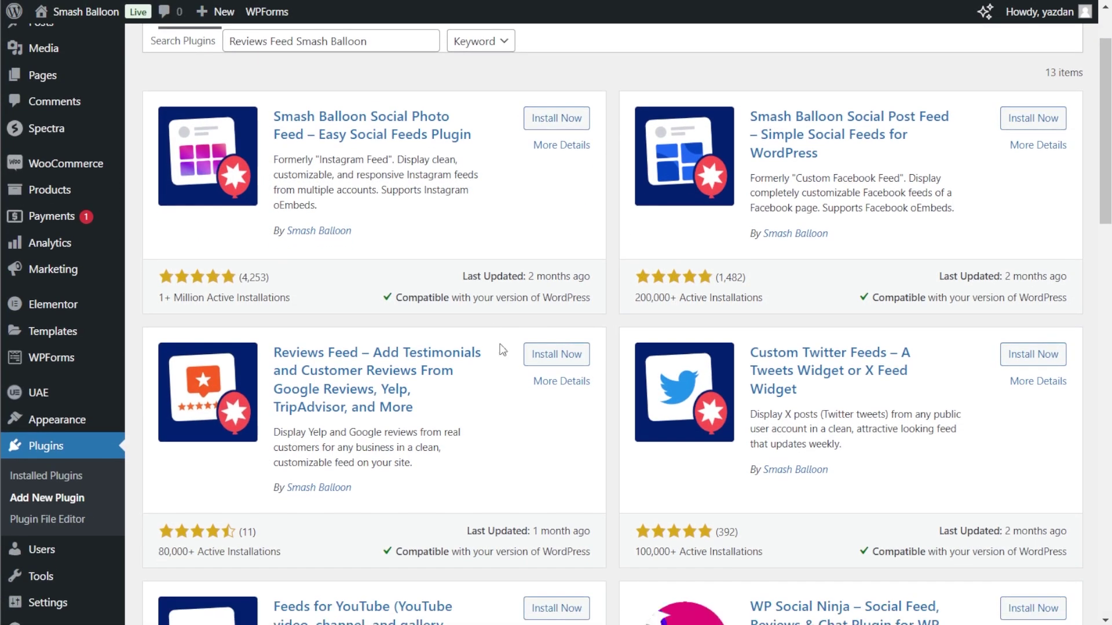
click(550, 356)
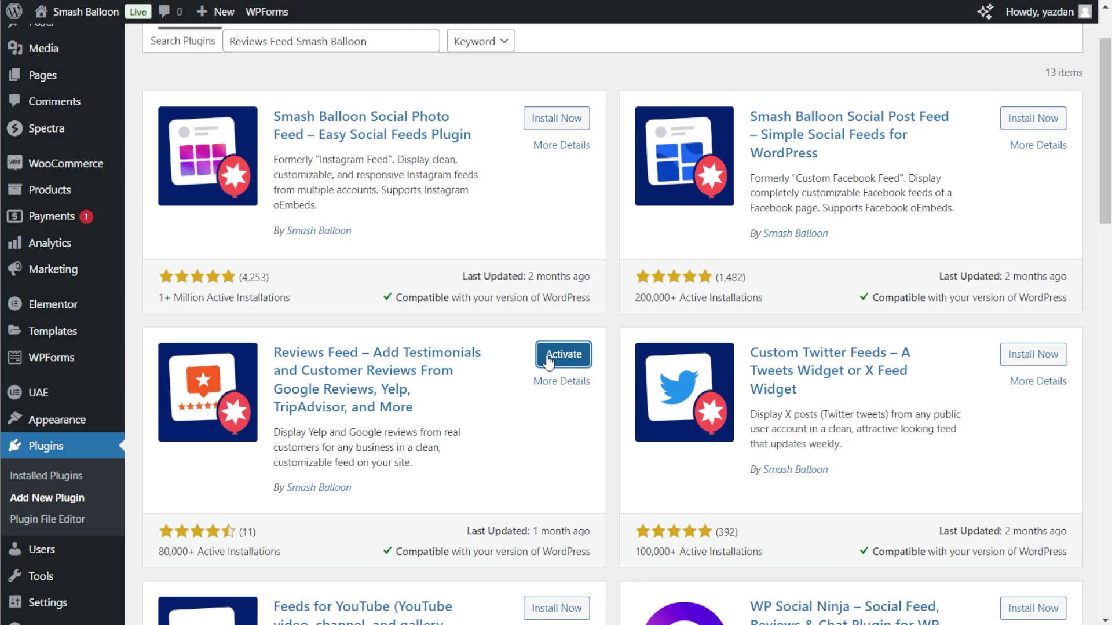
click(557, 358)
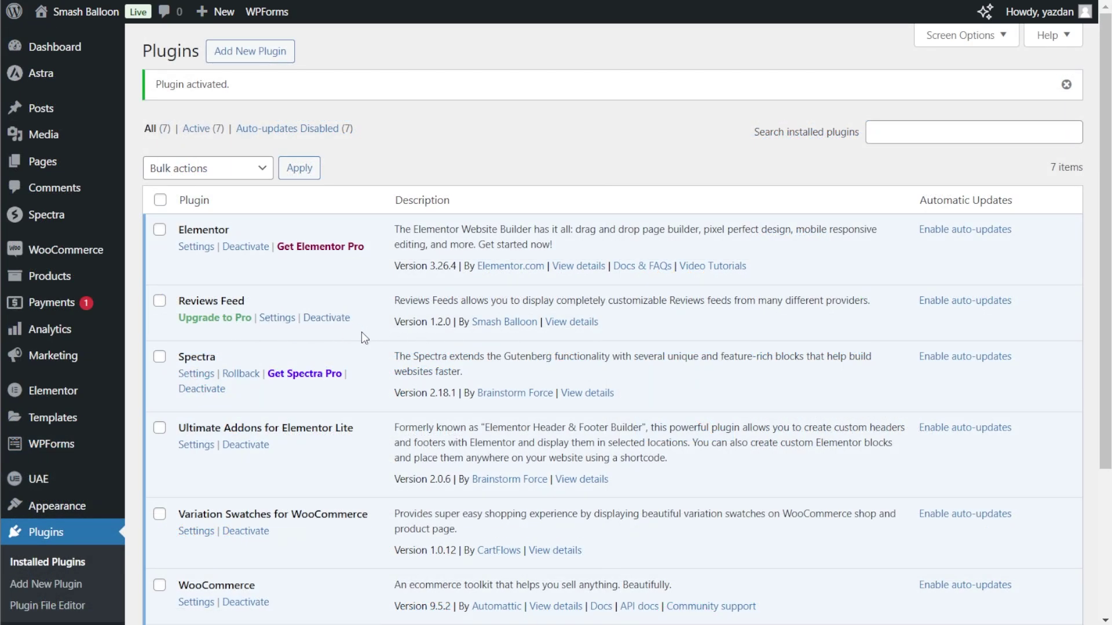
From the Reviews Feed dashboard, start a new feed and open the Add Source choices.
scroll(93, 347, down, 3)
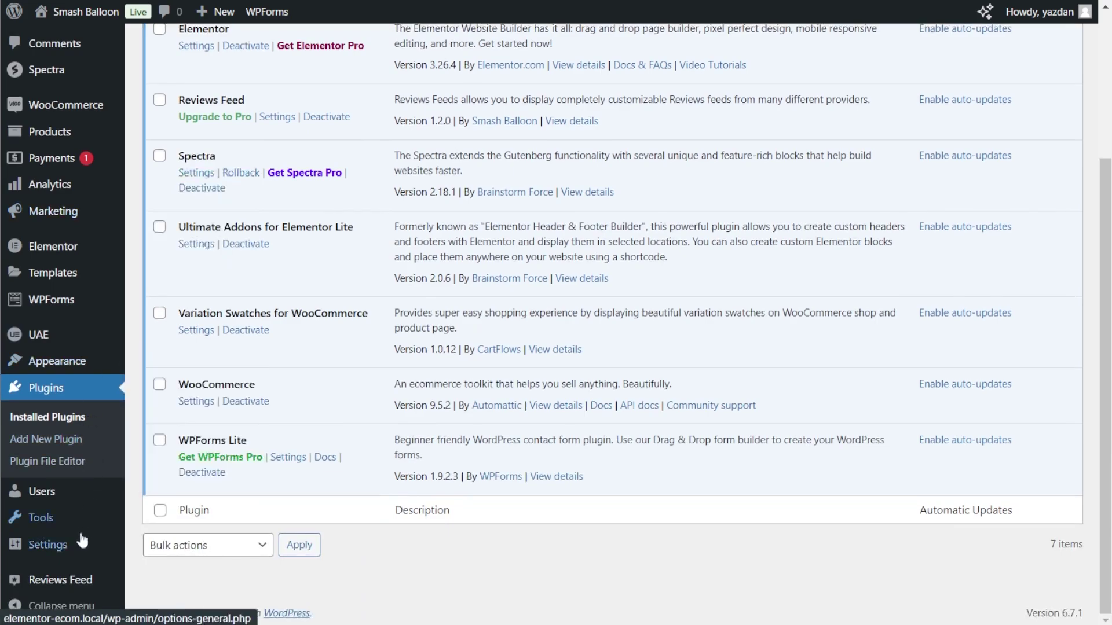
mouse_move(56, 581)
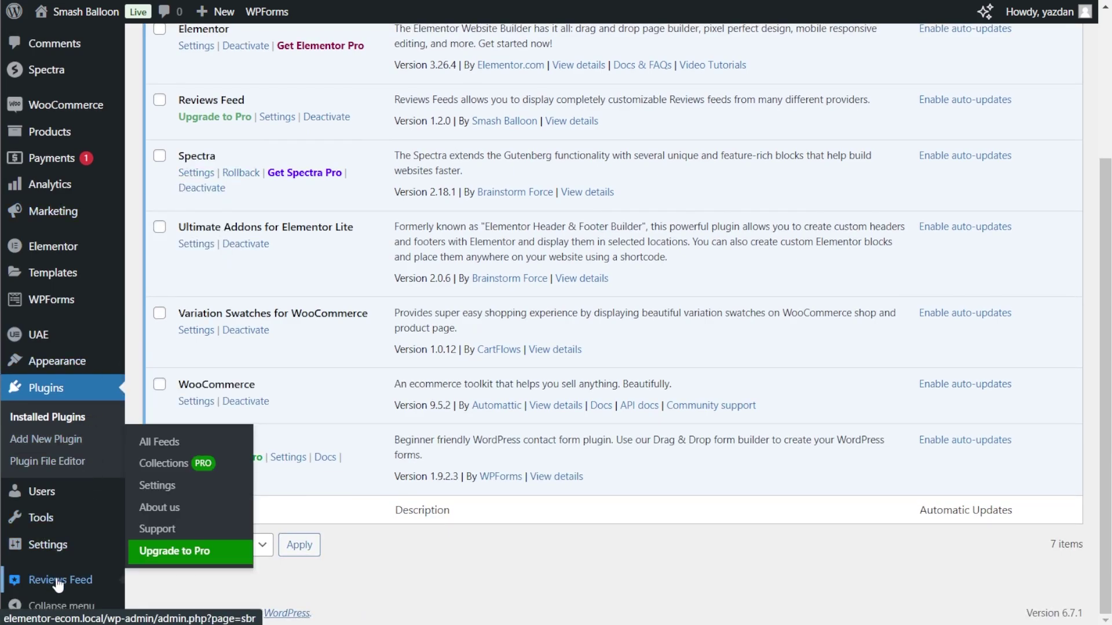
click(58, 581)
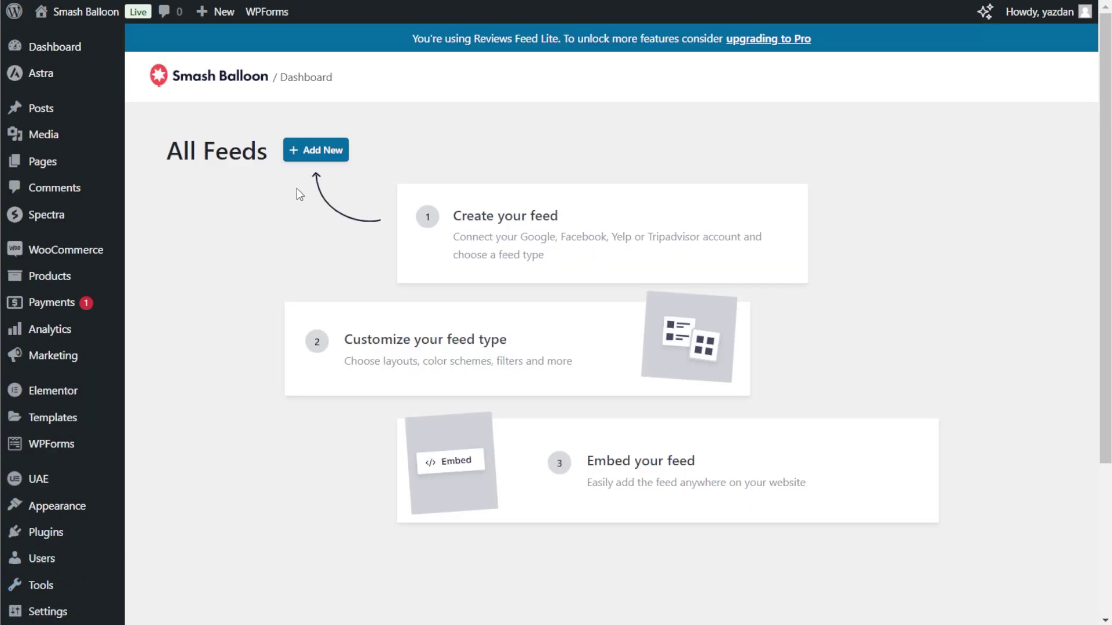
click(316, 153)
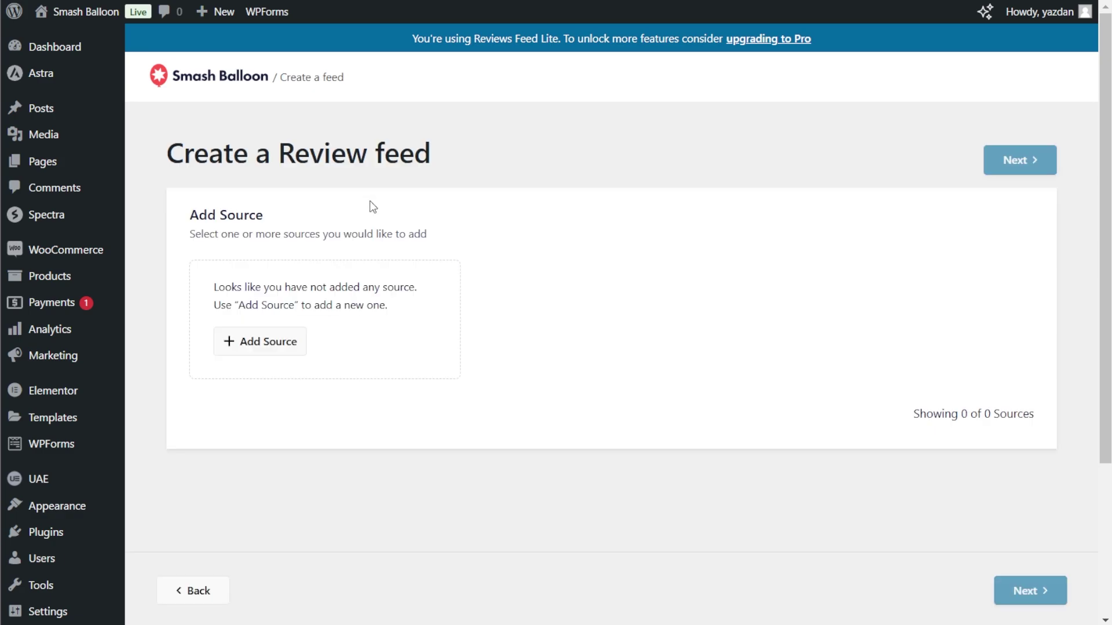
click(286, 344)
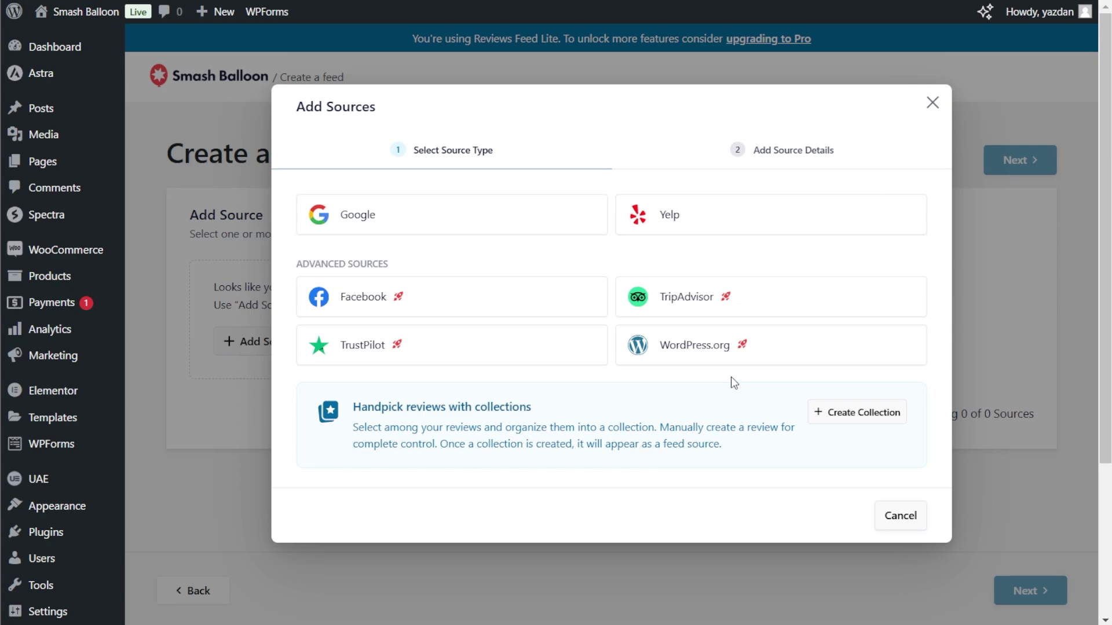
Select Google as the source, paste the Google API key and continue to Place ID entry.
click(440, 231)
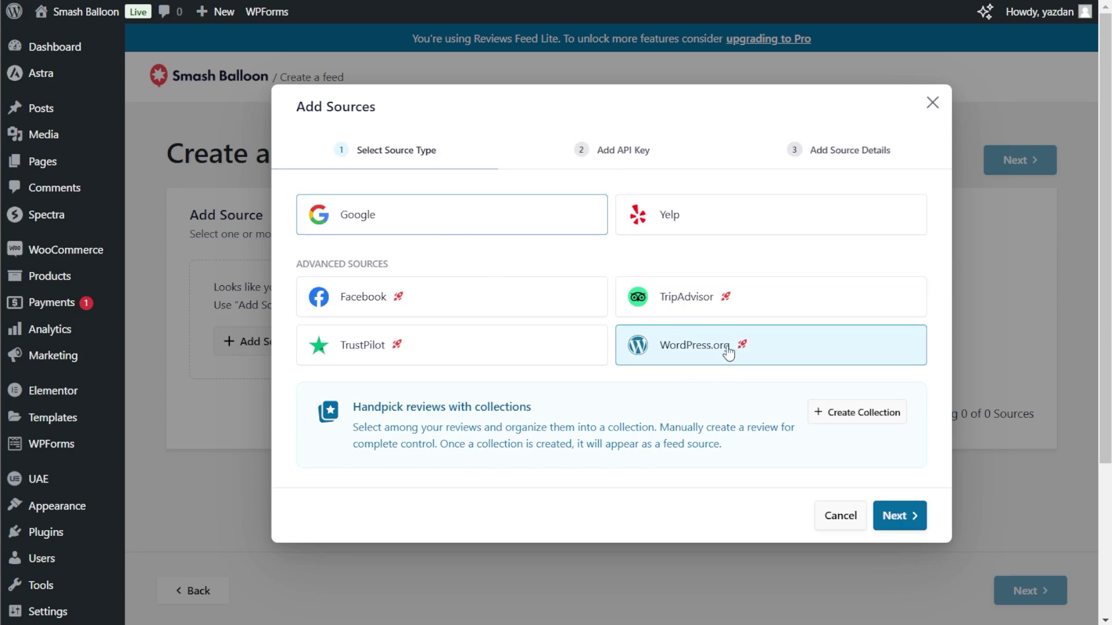
click(899, 514)
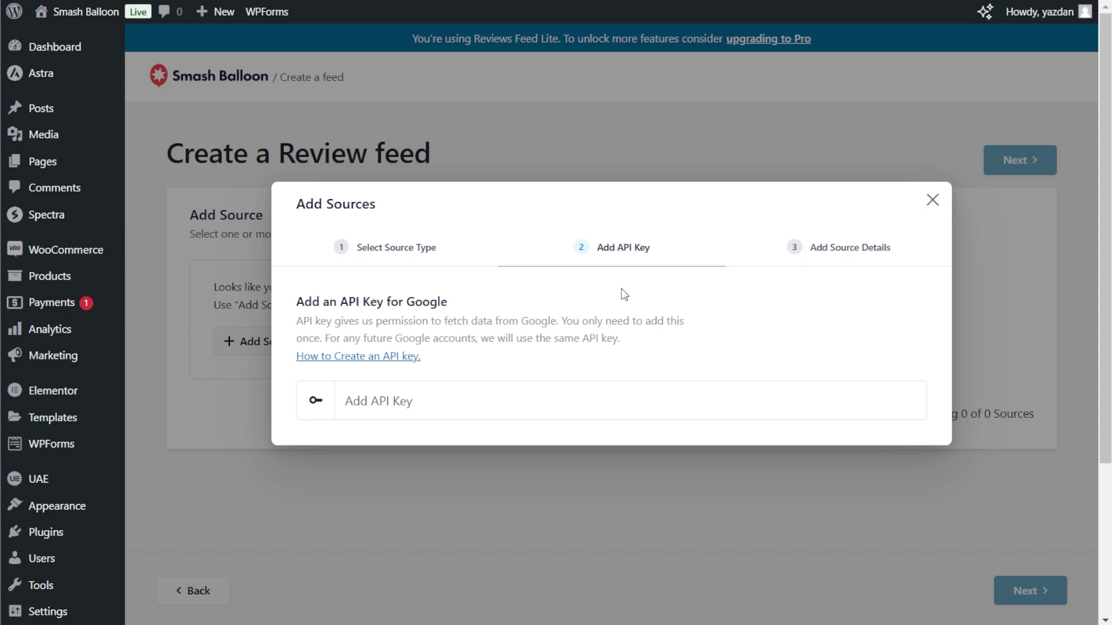
click(624, 400)
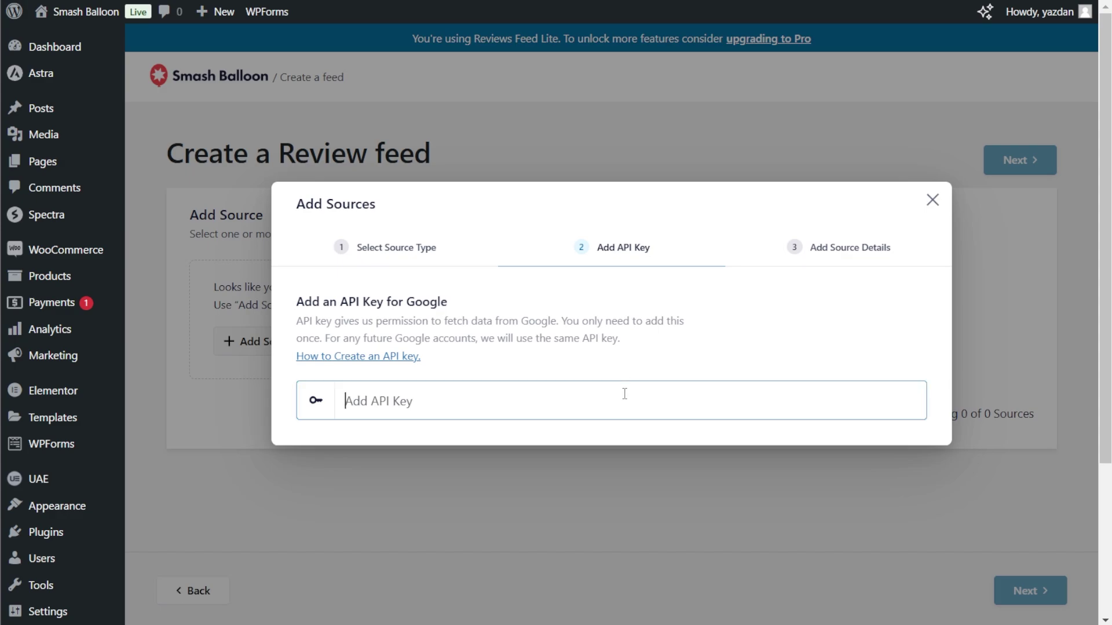
key(ctrl+v)
click(900, 445)
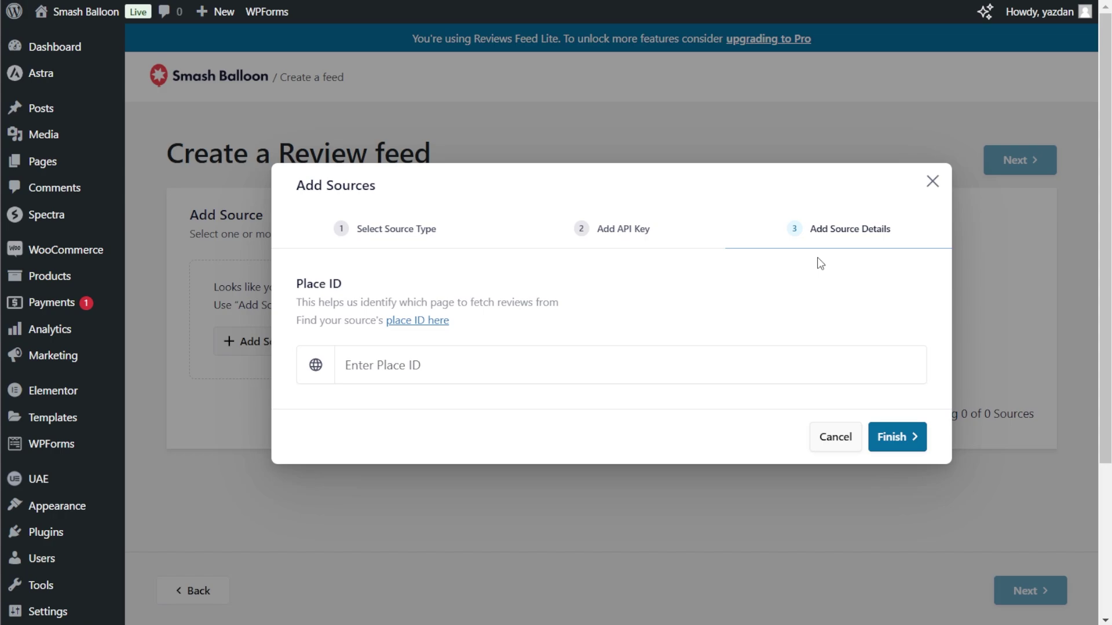
Find Angelina Bakery Times Square NYC in Google's Place ID finder and select its Place ID.
click(427, 320)
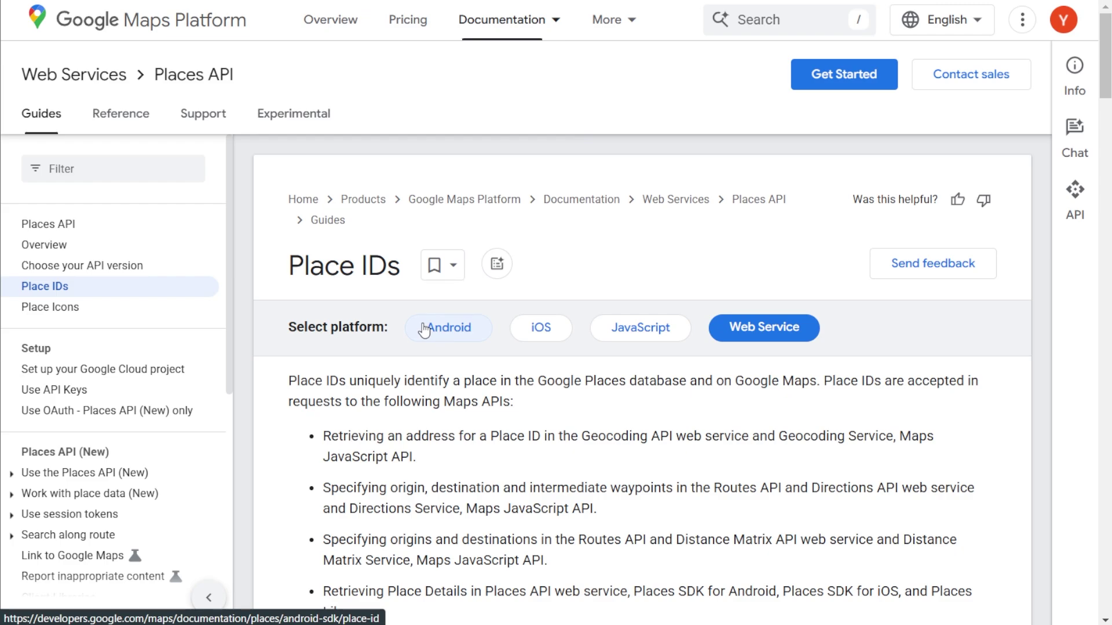
scroll(579, 289, down, 12)
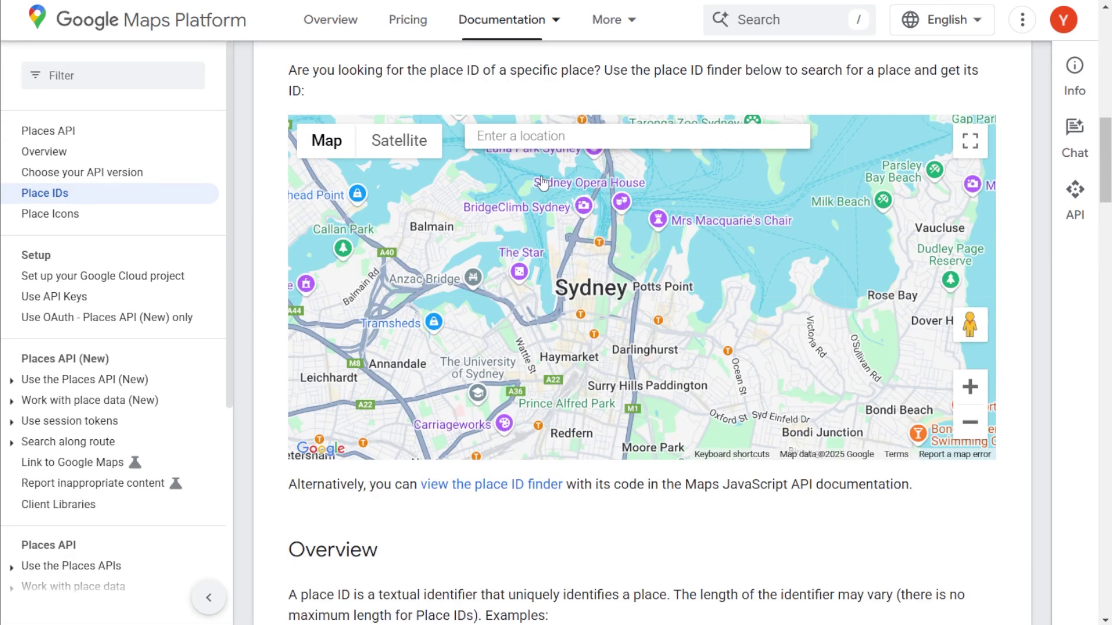
click(528, 139)
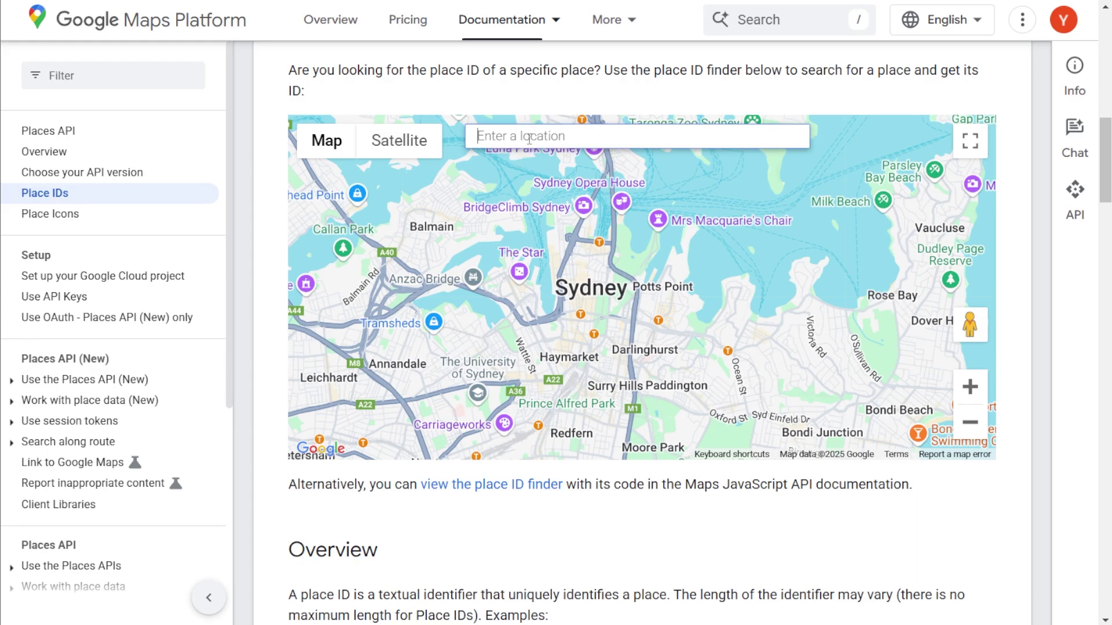
text(Angelina Bakery)
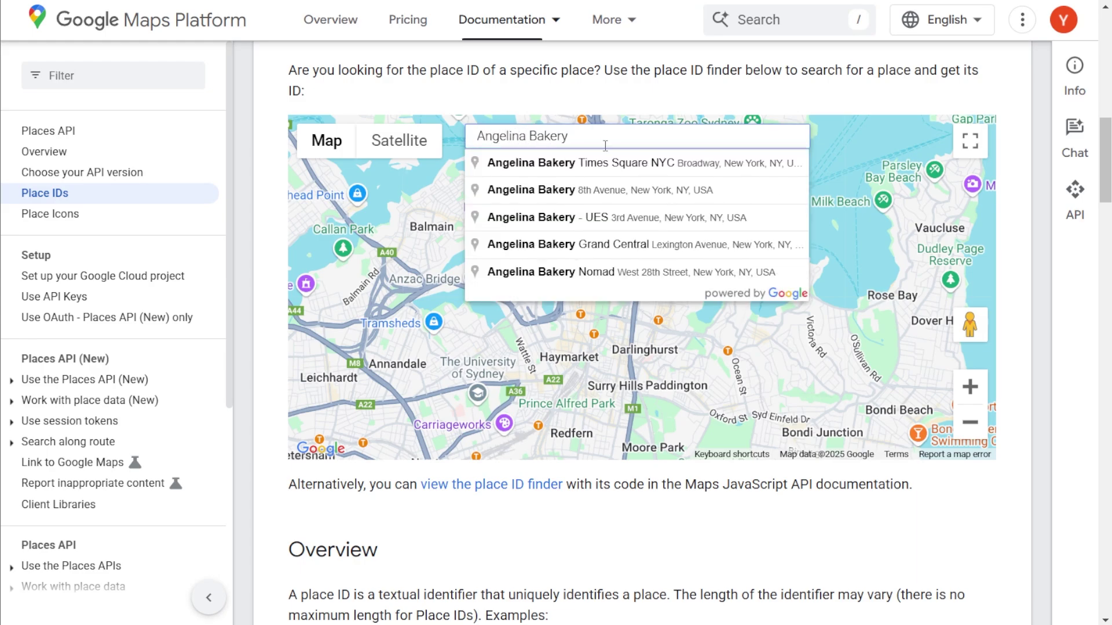
click(631, 168)
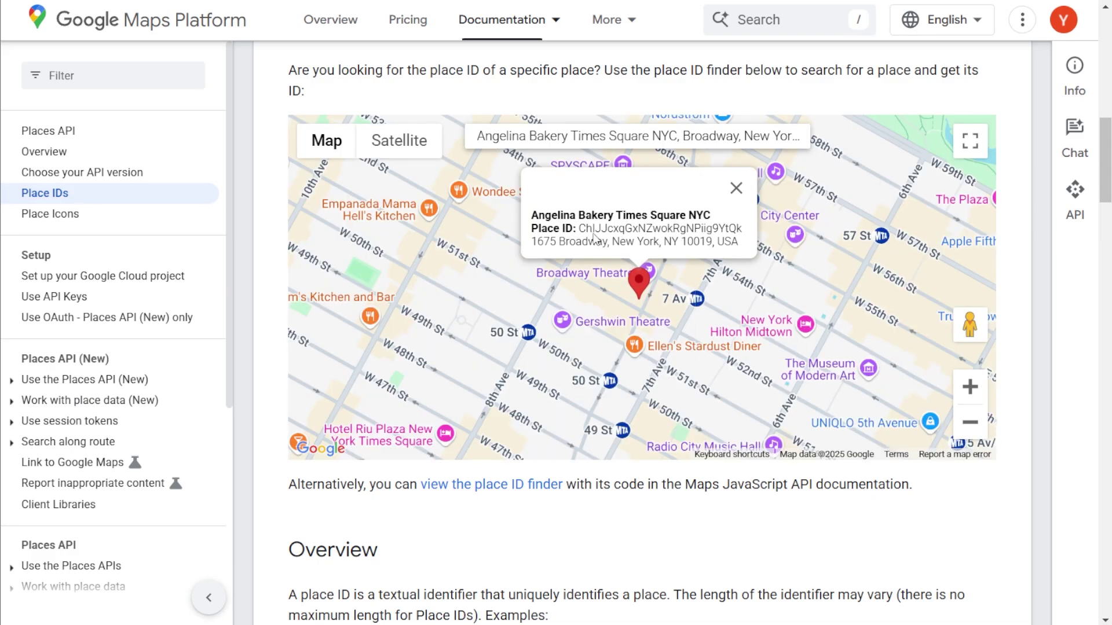
drag(740, 229, 579, 228)
Paste the copied Place ID into the feed, finish adding the bakery, and proceed to templates.
key(ctrl+c)
key(ctrl+w)
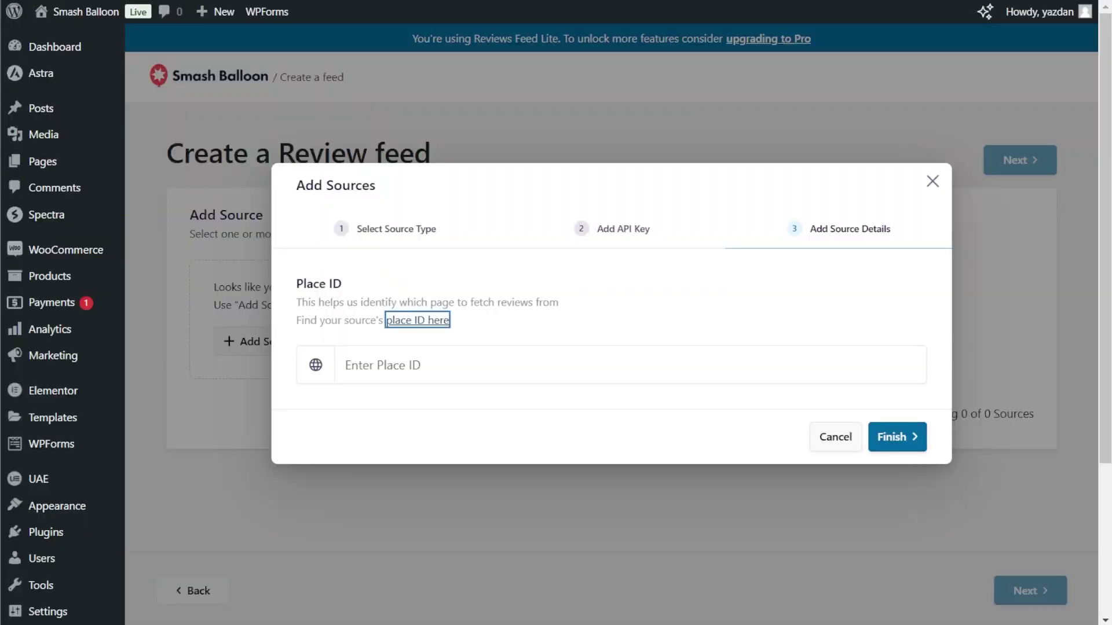
click(606, 369)
key(ctrl+v)
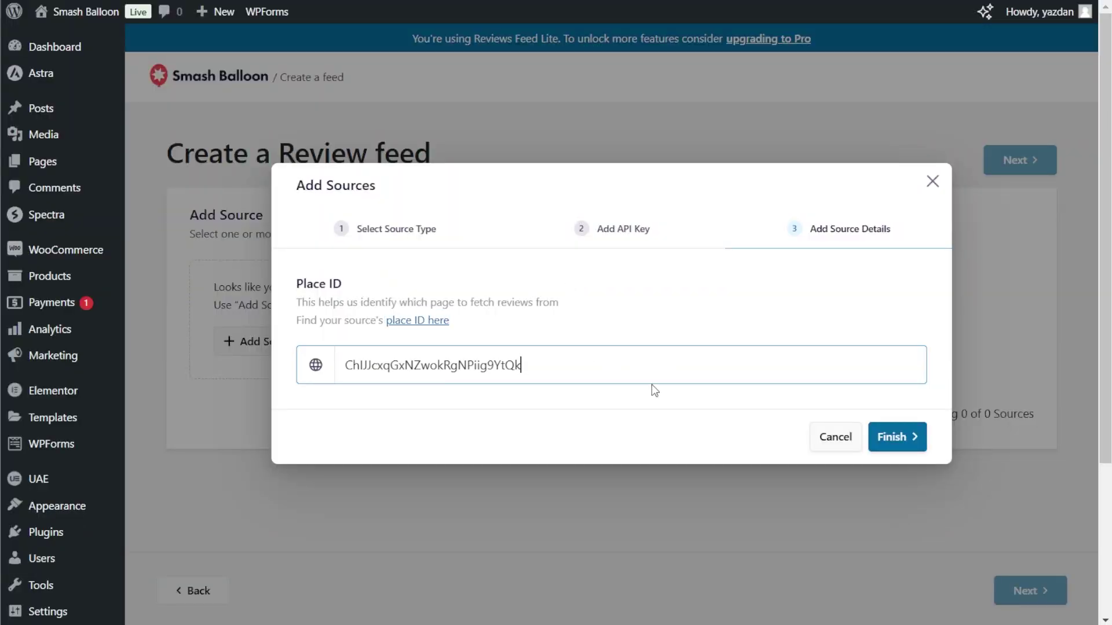
click(900, 438)
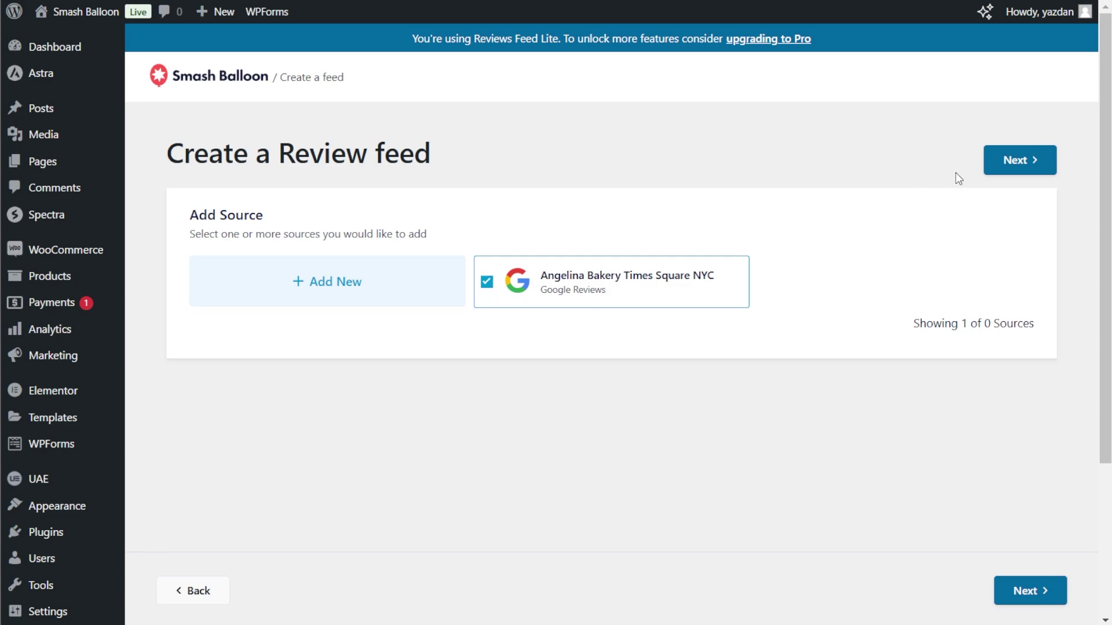
click(992, 170)
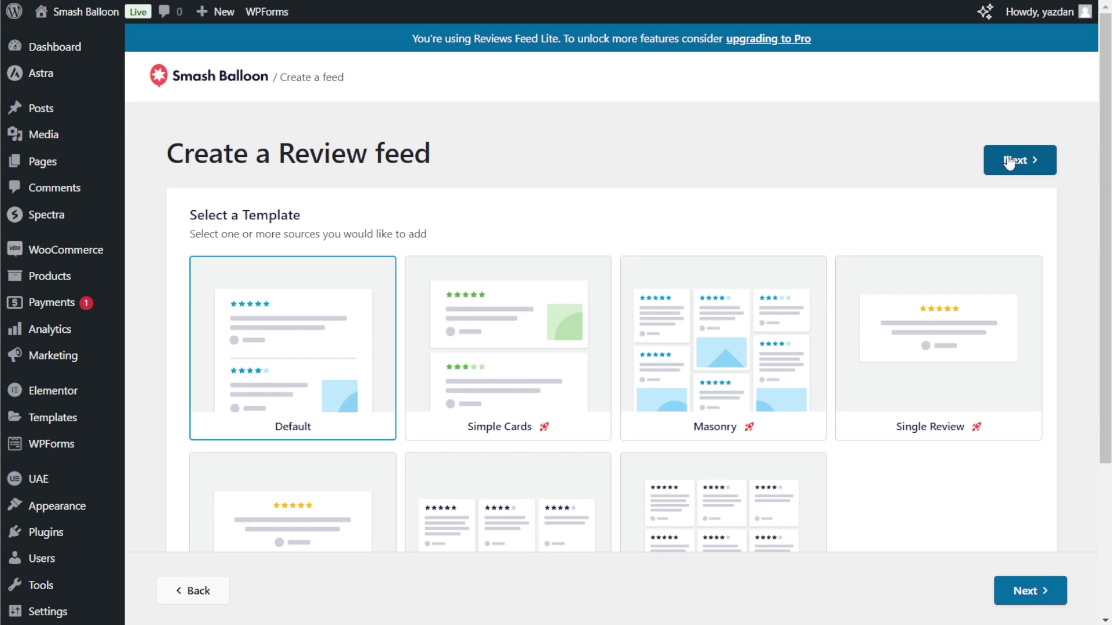
scroll(389, 342, down, 3)
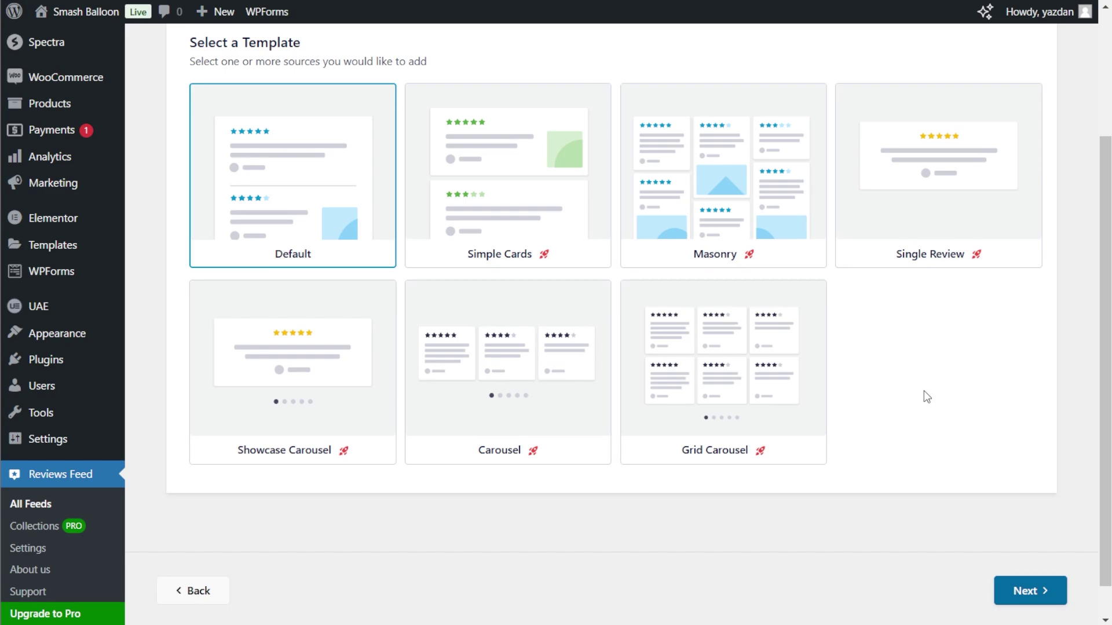
Keep the Default template and set the feed layout to List.
click(1048, 590)
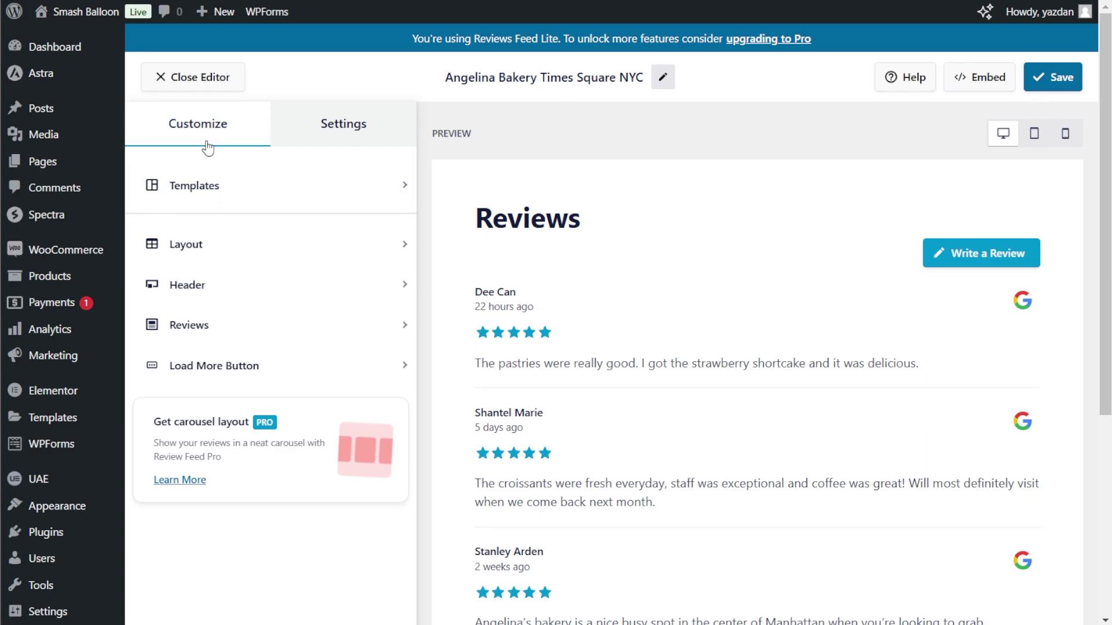
click(221, 243)
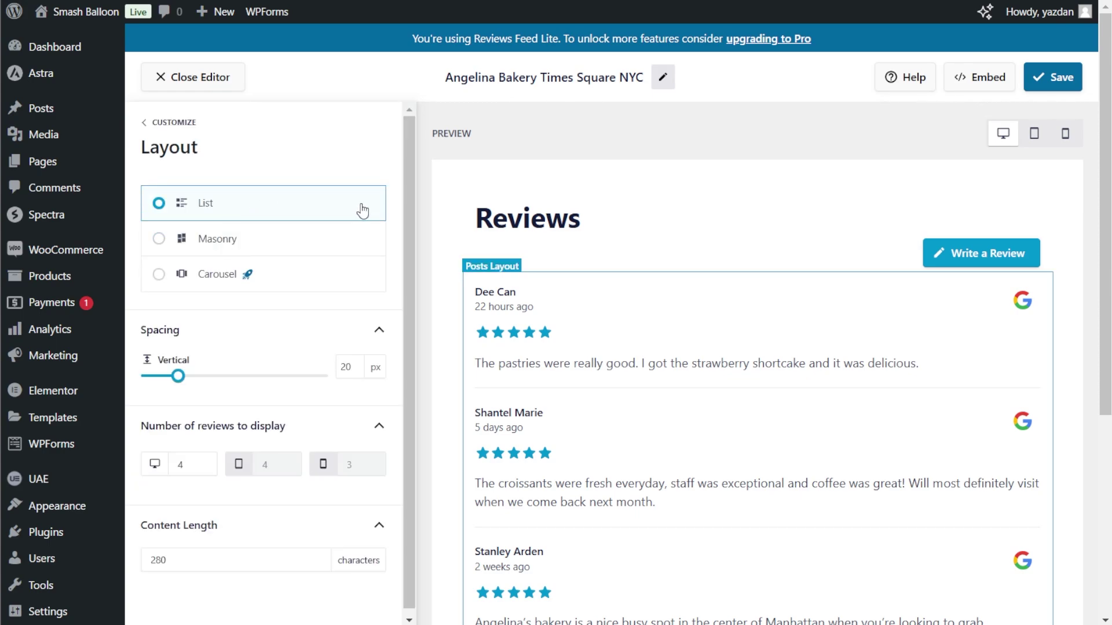
scroll(445, 240, down, 5)
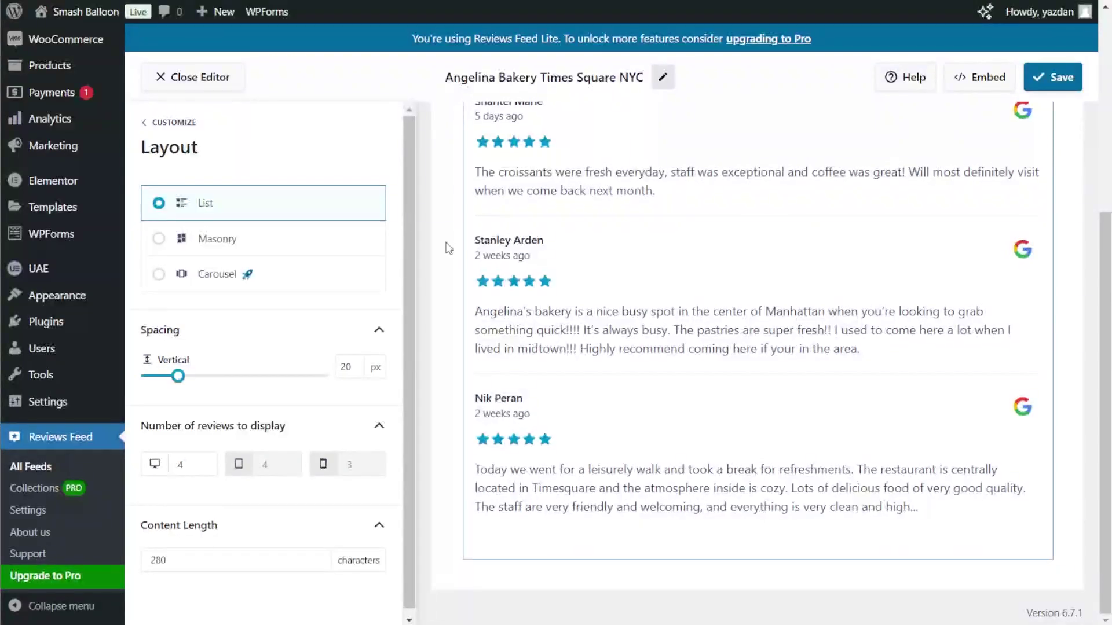
click(363, 242)
scroll(464, 275, up, 3)
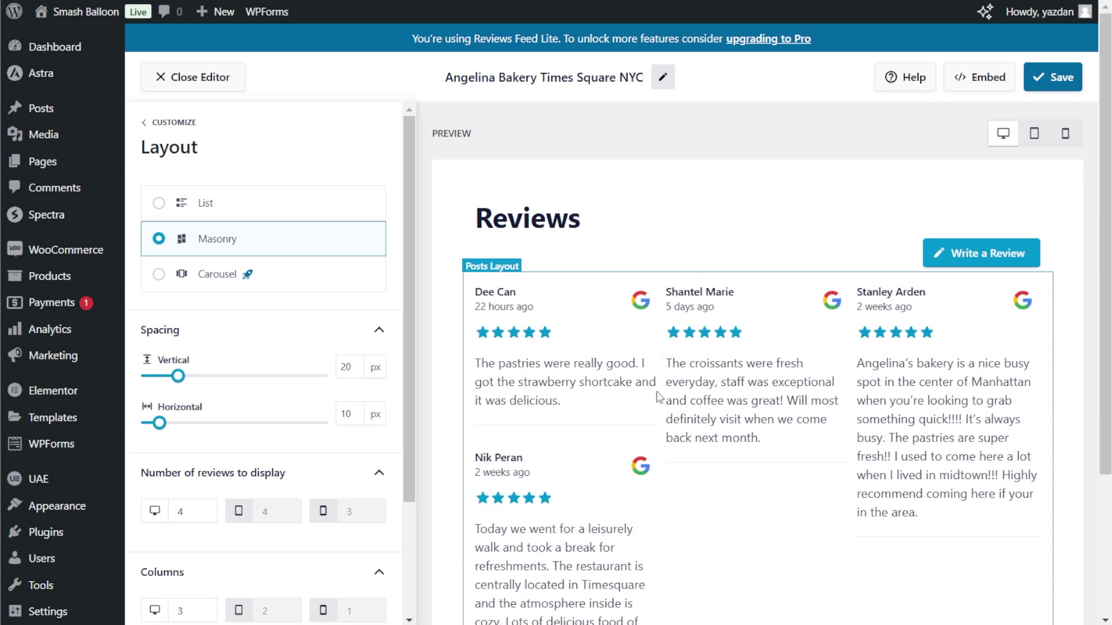
scroll(818, 529, down, 1)
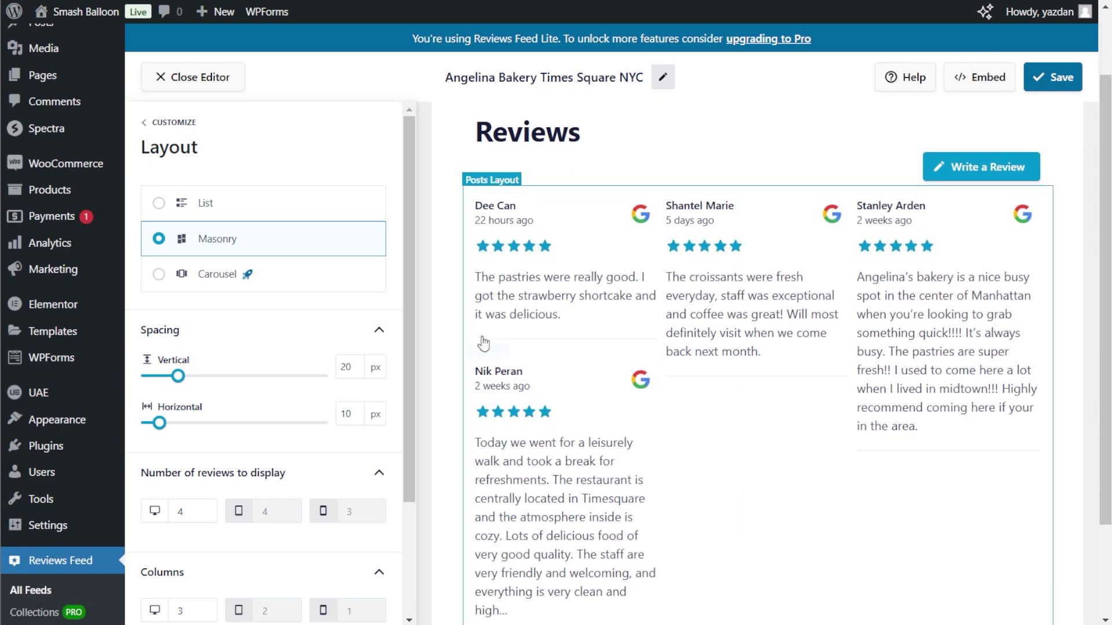
click(270, 215)
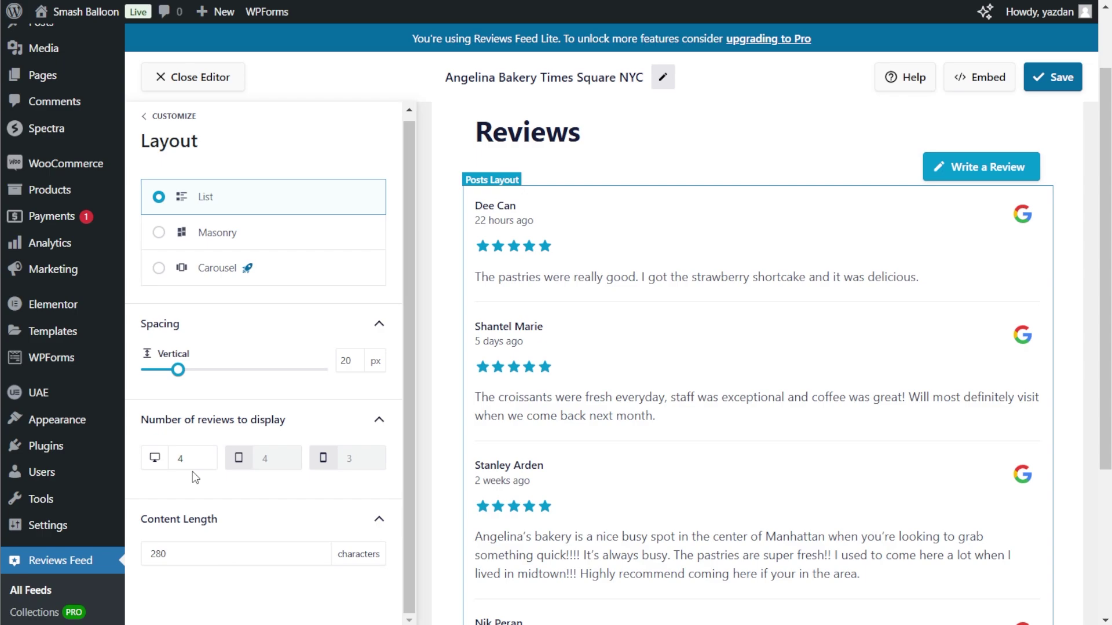
Set the desktop review count to 4 and save the feed.
double_click(182, 460)
text(6)
scroll(477, 413, down, 3)
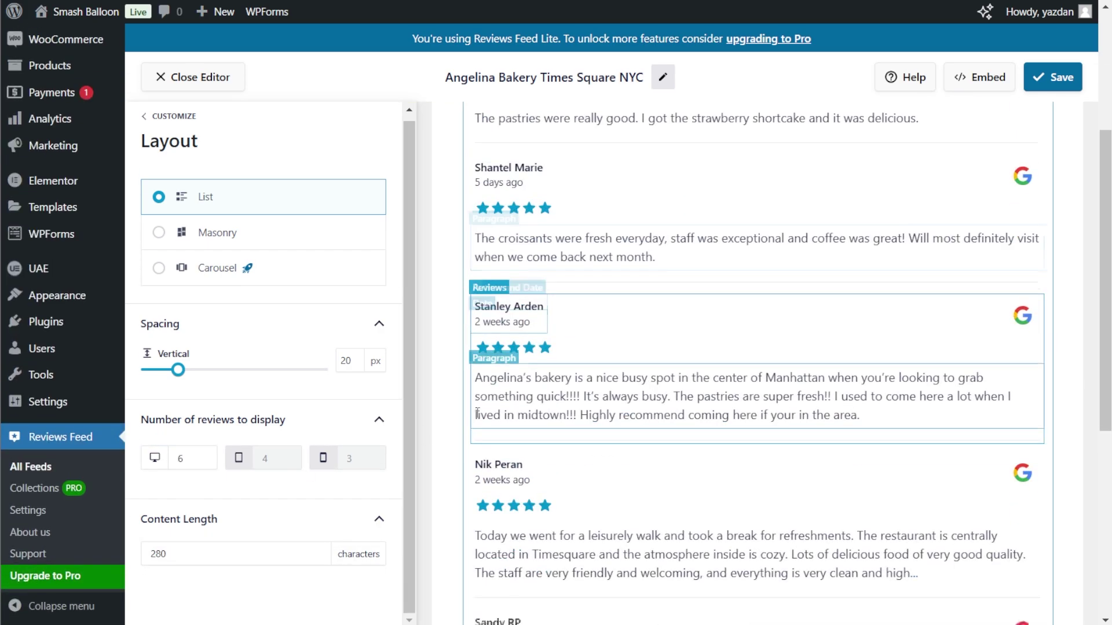
scroll(478, 414, down, 6)
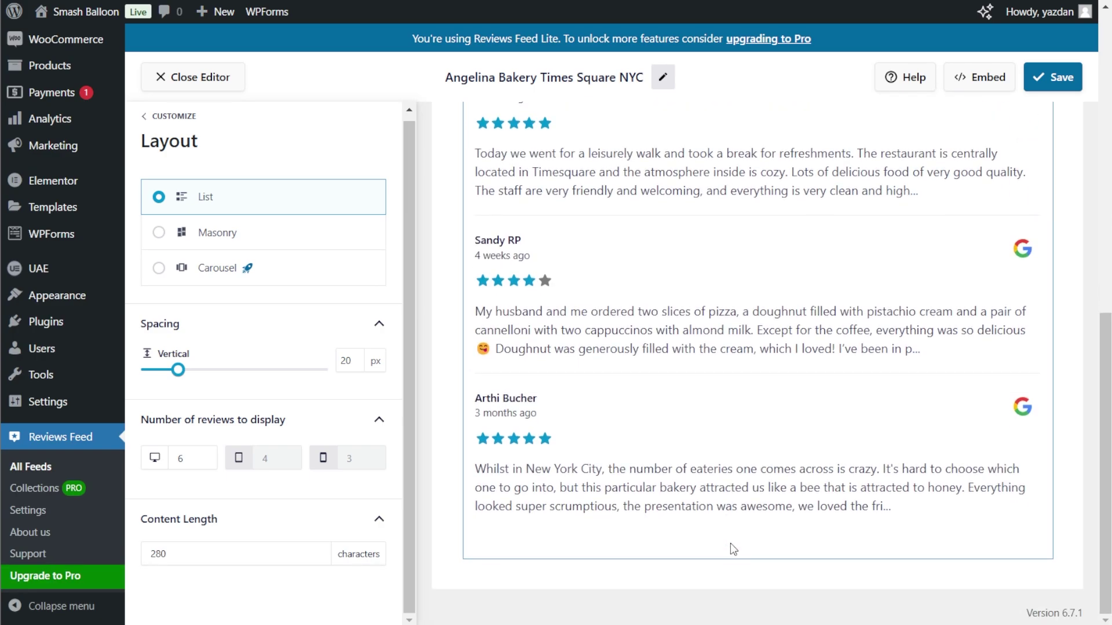
click(201, 461)
click(201, 461)
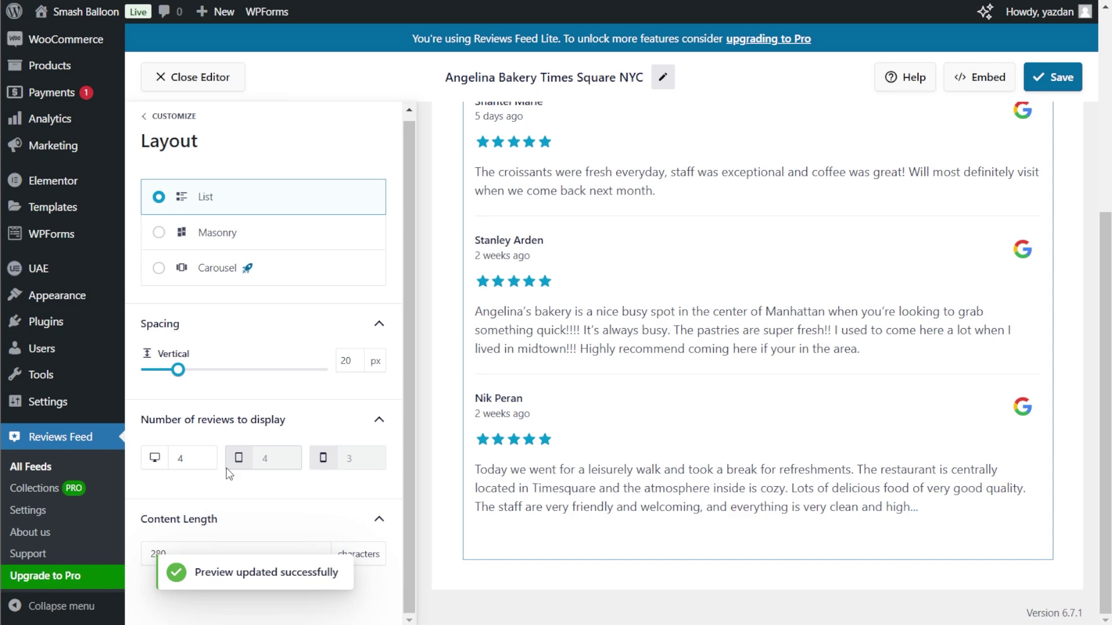
click(1053, 77)
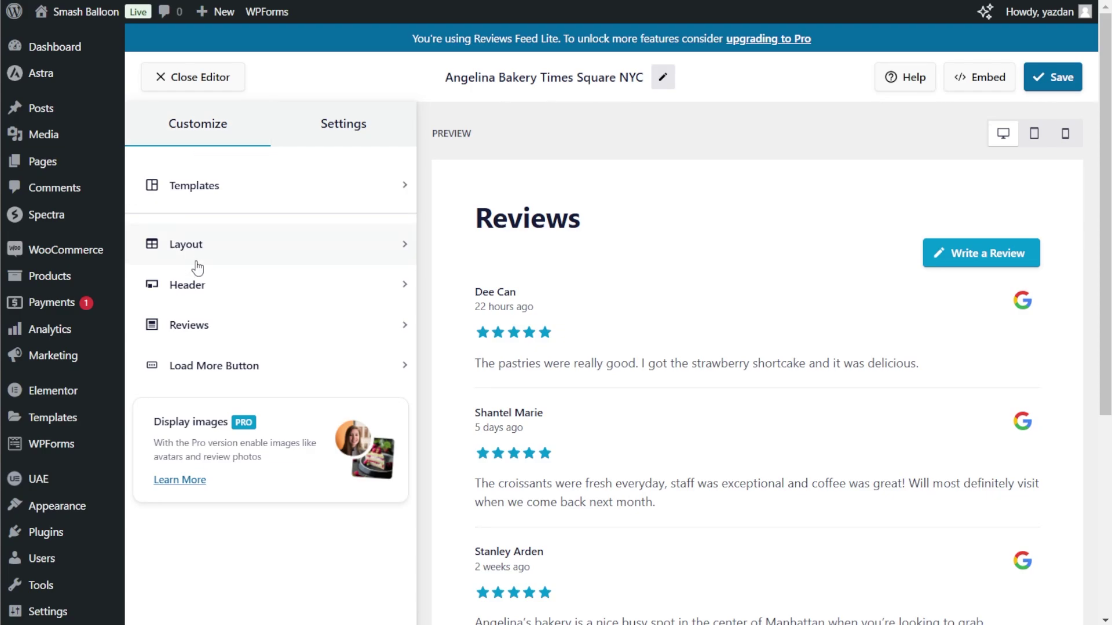
click(200, 287)
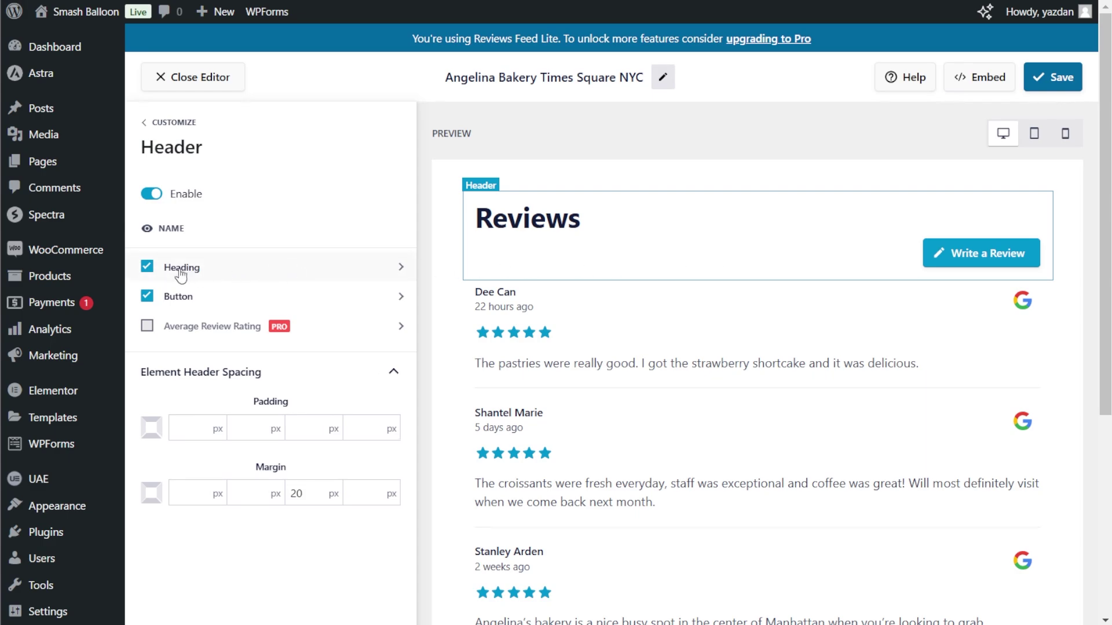
click(147, 267)
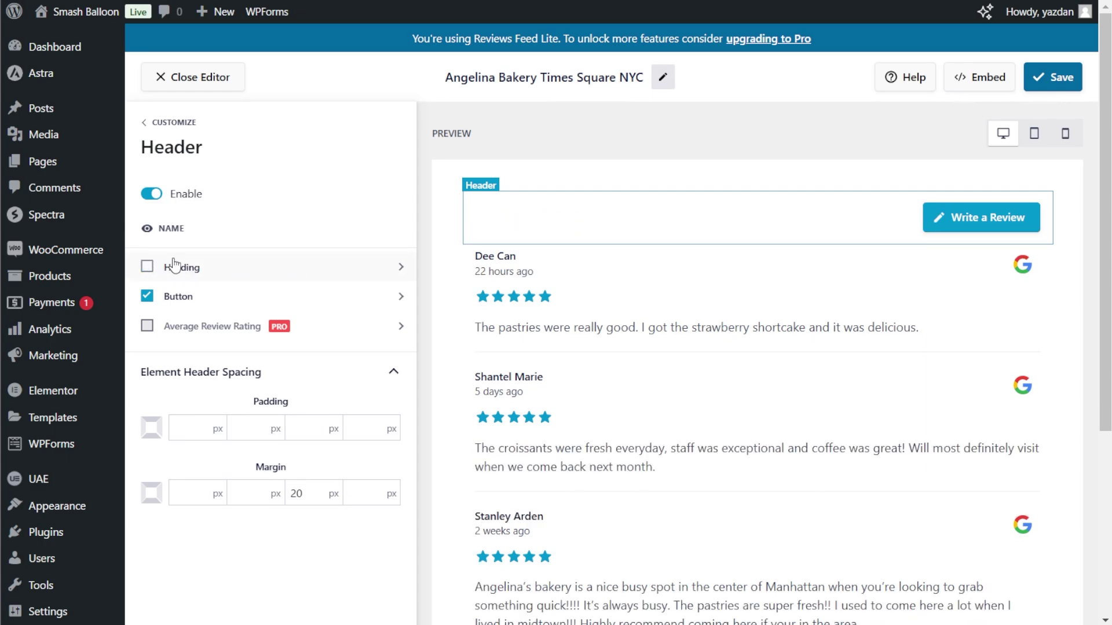
click(147, 267)
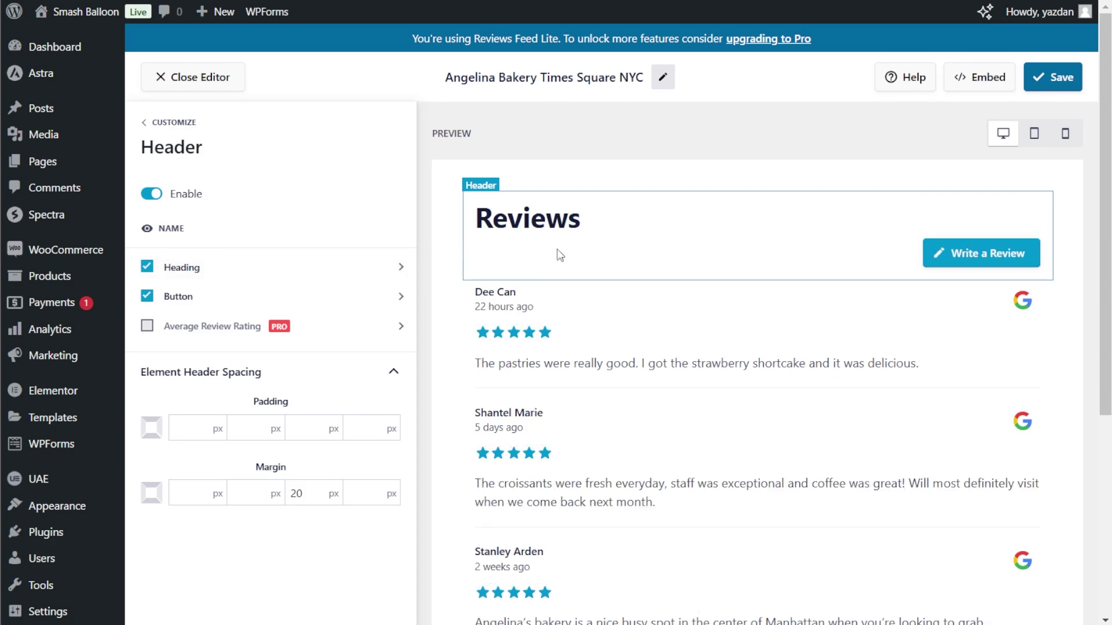
click(157, 198)
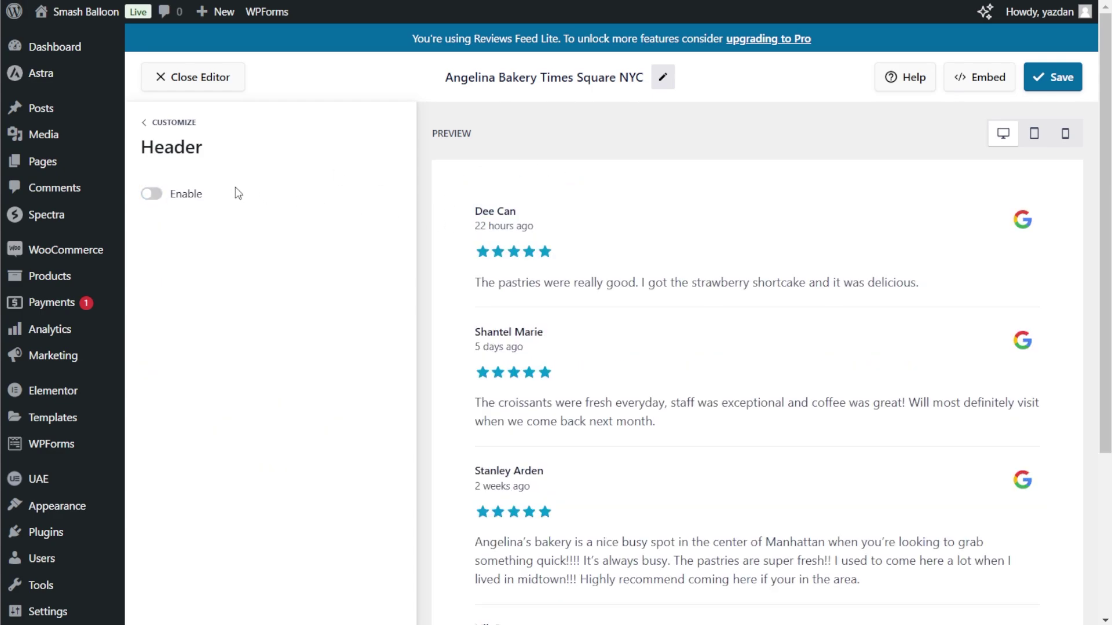
click(152, 194)
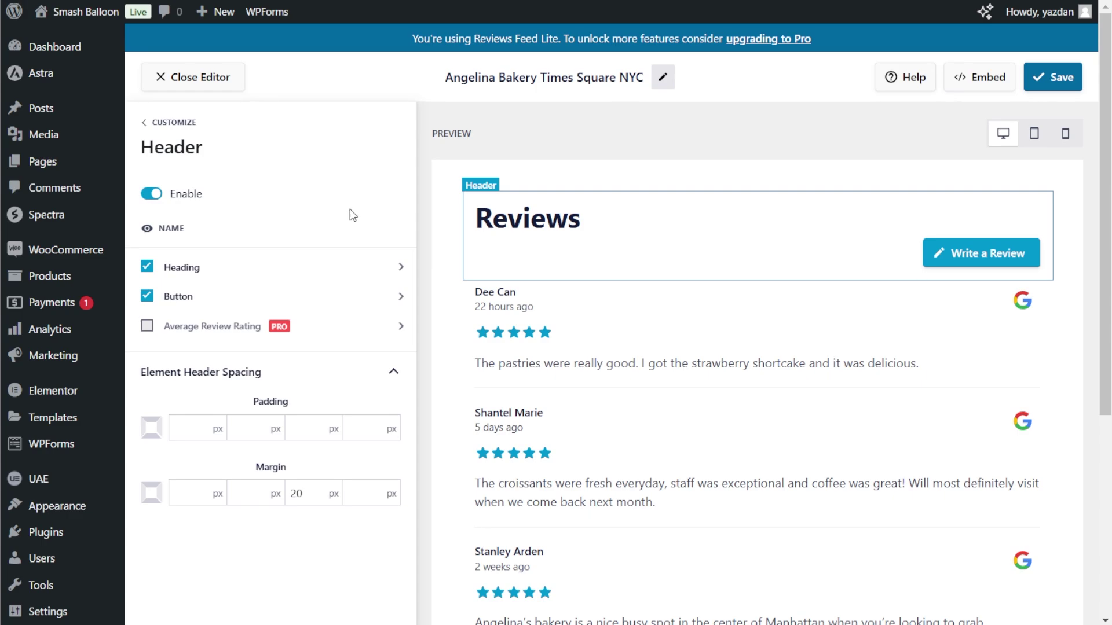
click(1051, 82)
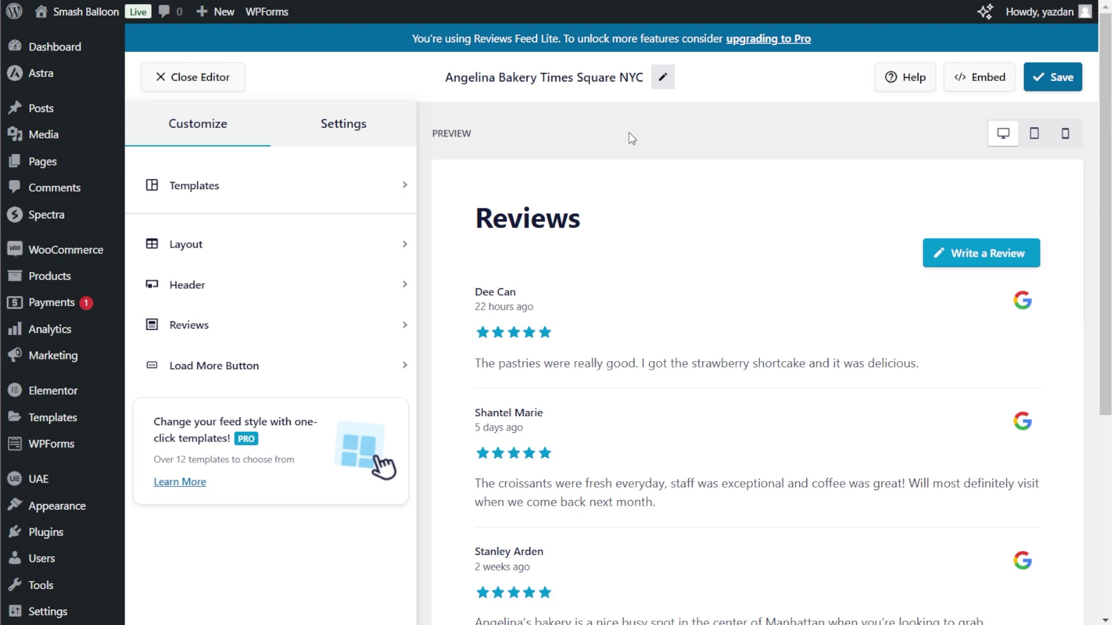
Copy the feed shortcode and pick the Home page as the embed target.
click(987, 81)
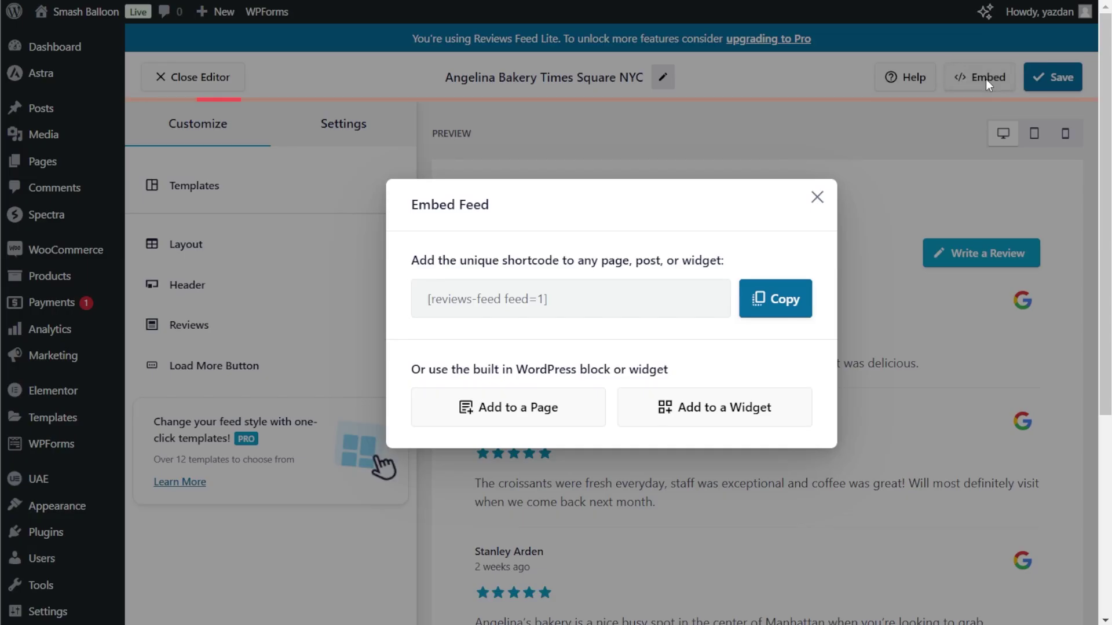
click(791, 299)
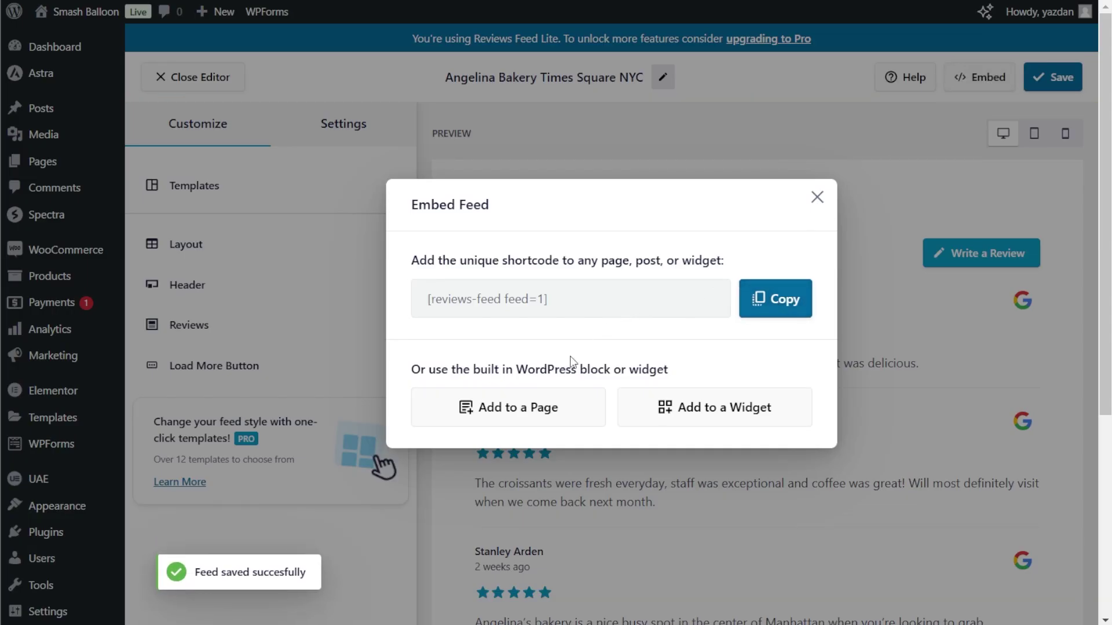
click(536, 407)
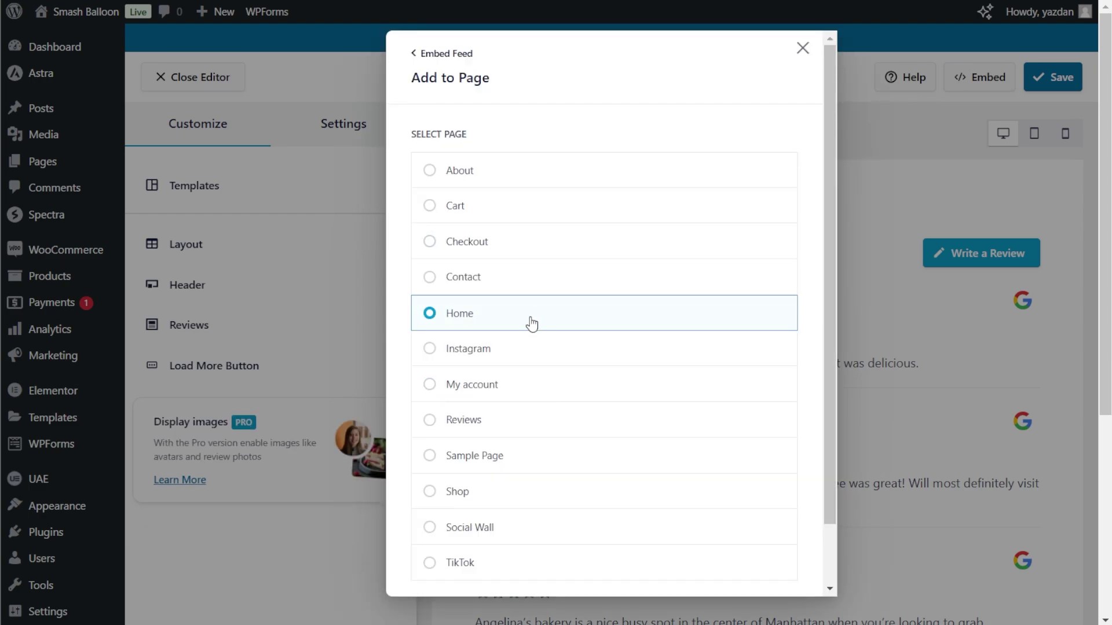
scroll(529, 323, down, 2)
click(774, 565)
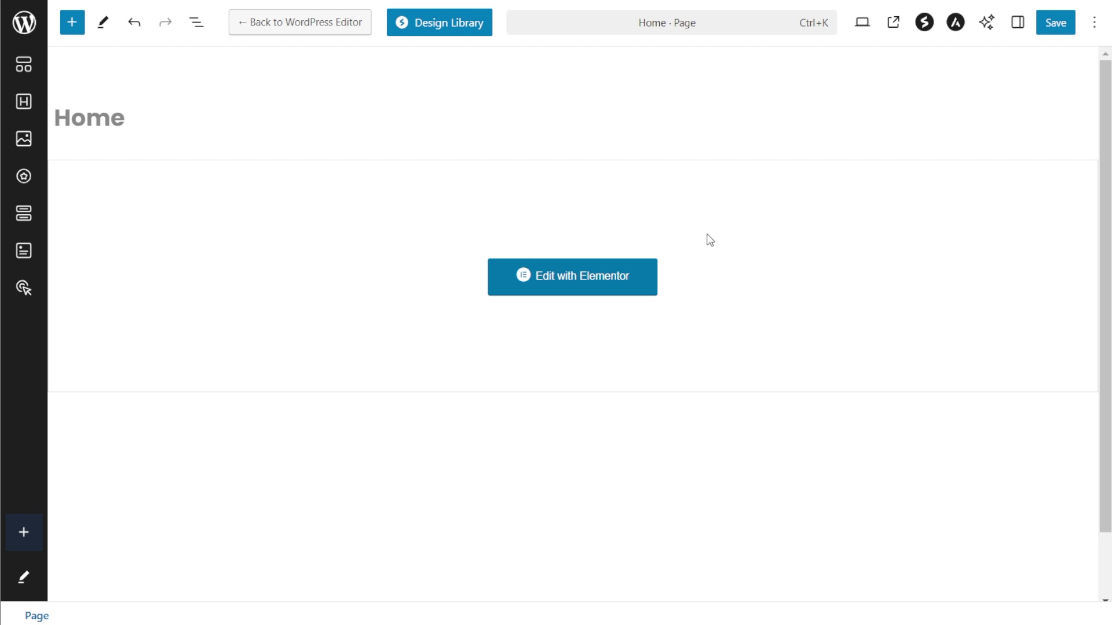
Open Home in Elementor and drop a Shortcode widget under Our Latest Reviews.
click(618, 282)
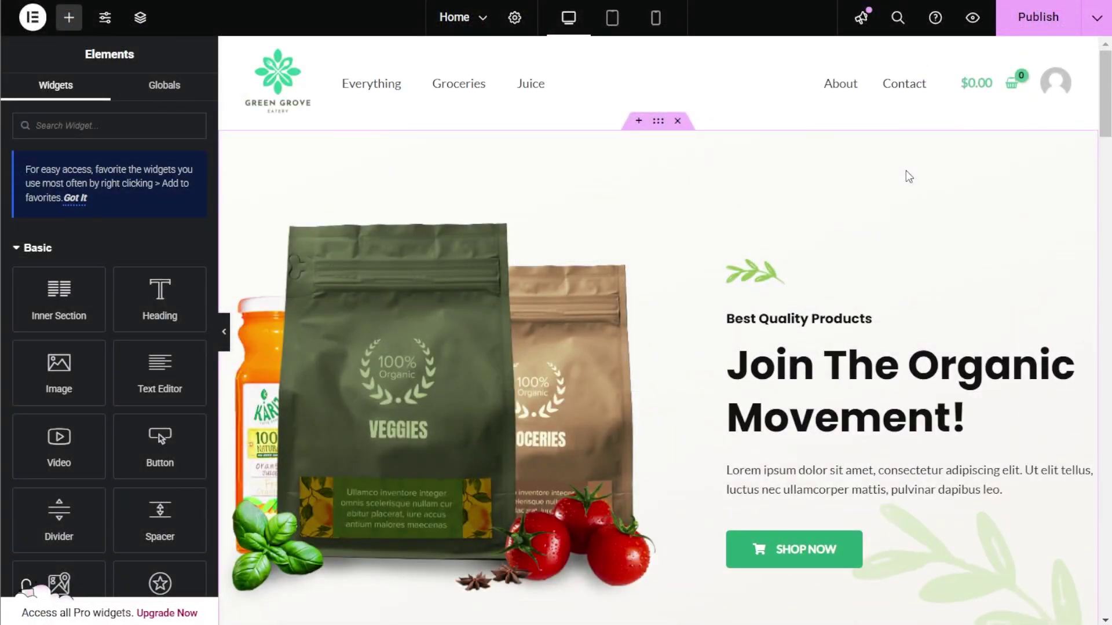
scroll(898, 191, down, 10)
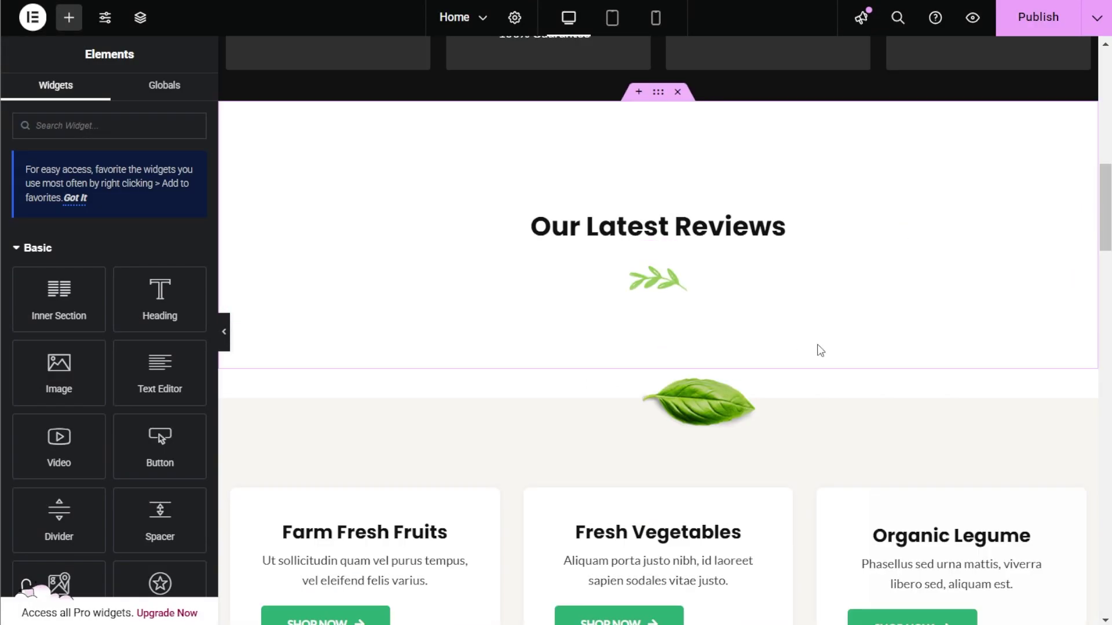
click(129, 134)
text(shortco)
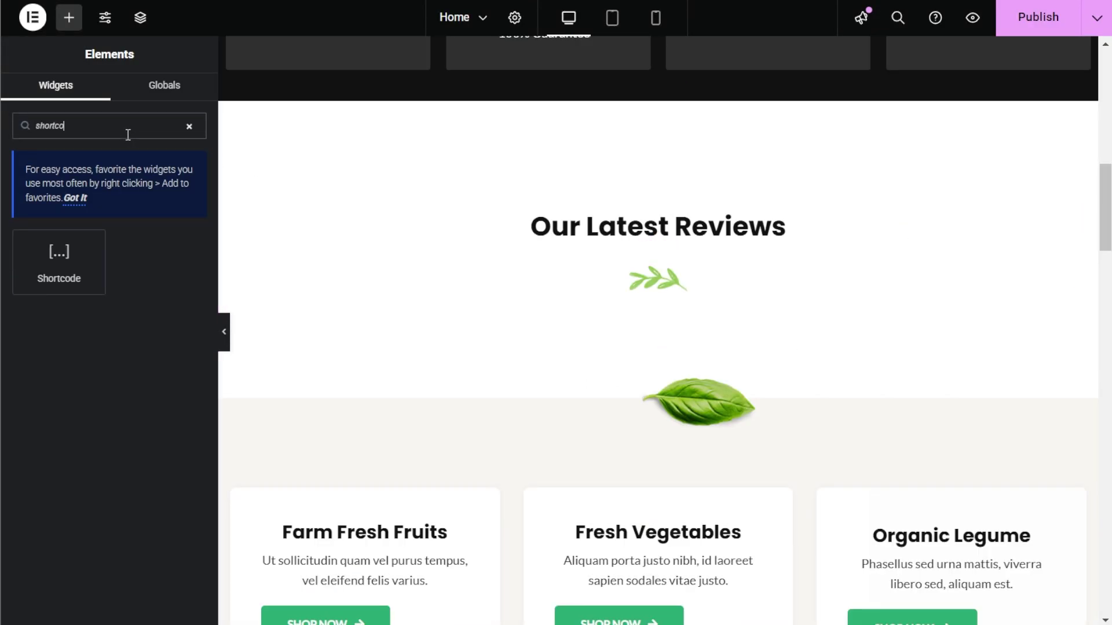
text(de)
drag(77, 268, 615, 342)
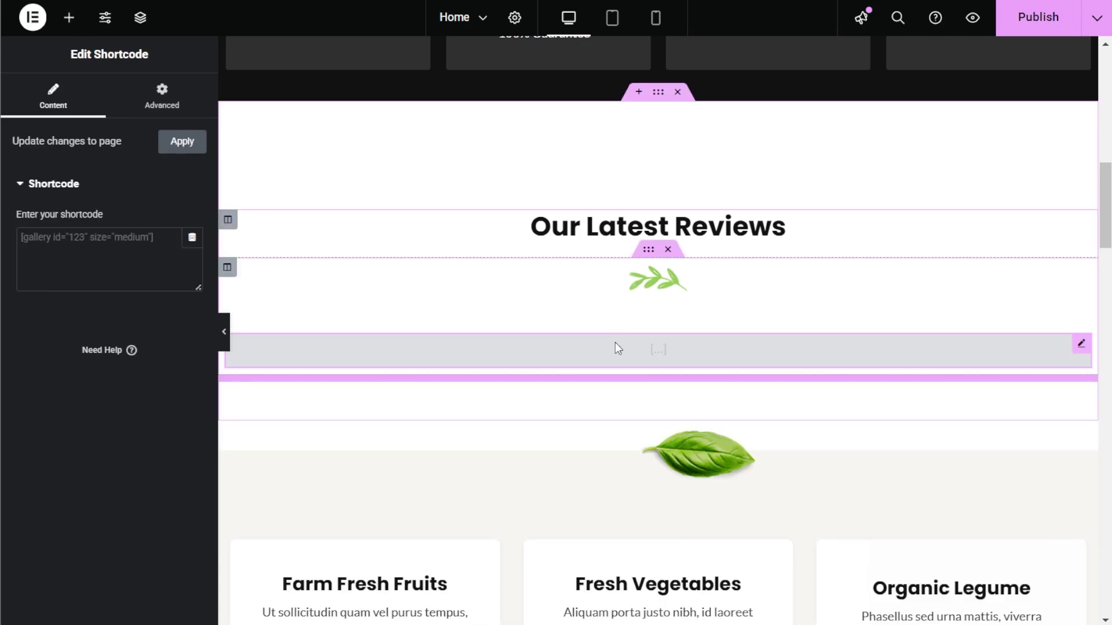
Paste [reviews-feed feed=1] into the widget and publish the page.
click(117, 241)
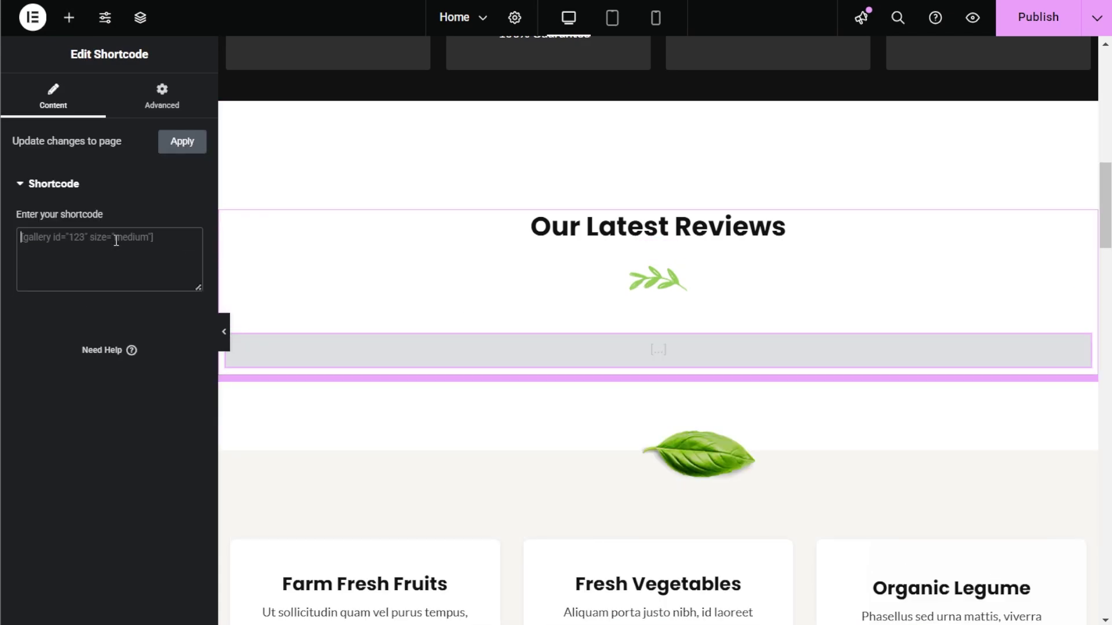
key(ctrl+v)
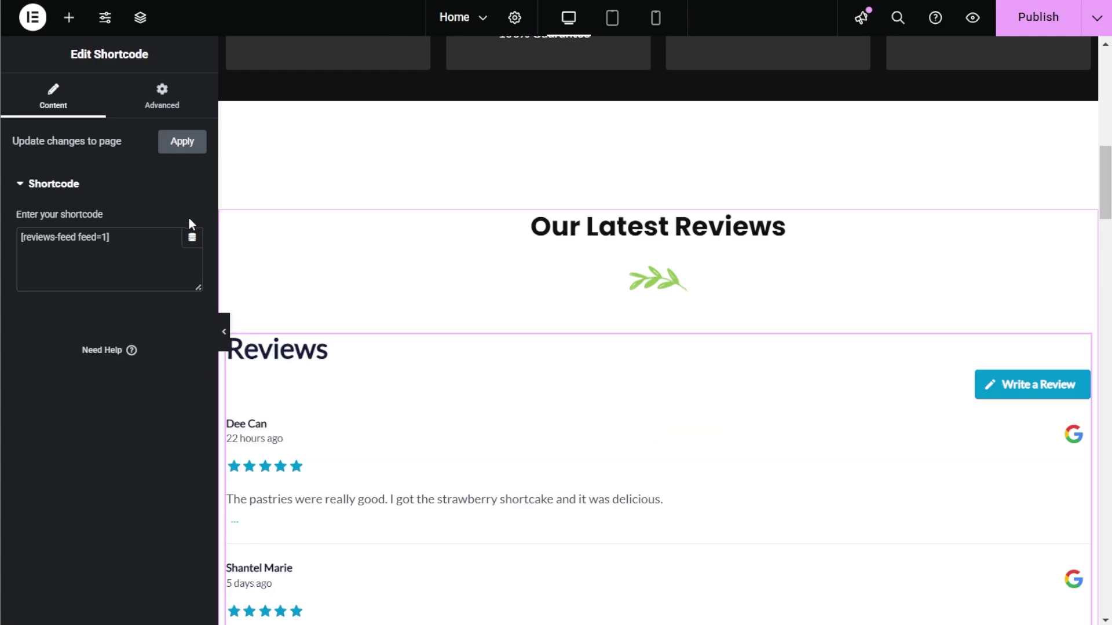
scroll(472, 380, down, 3)
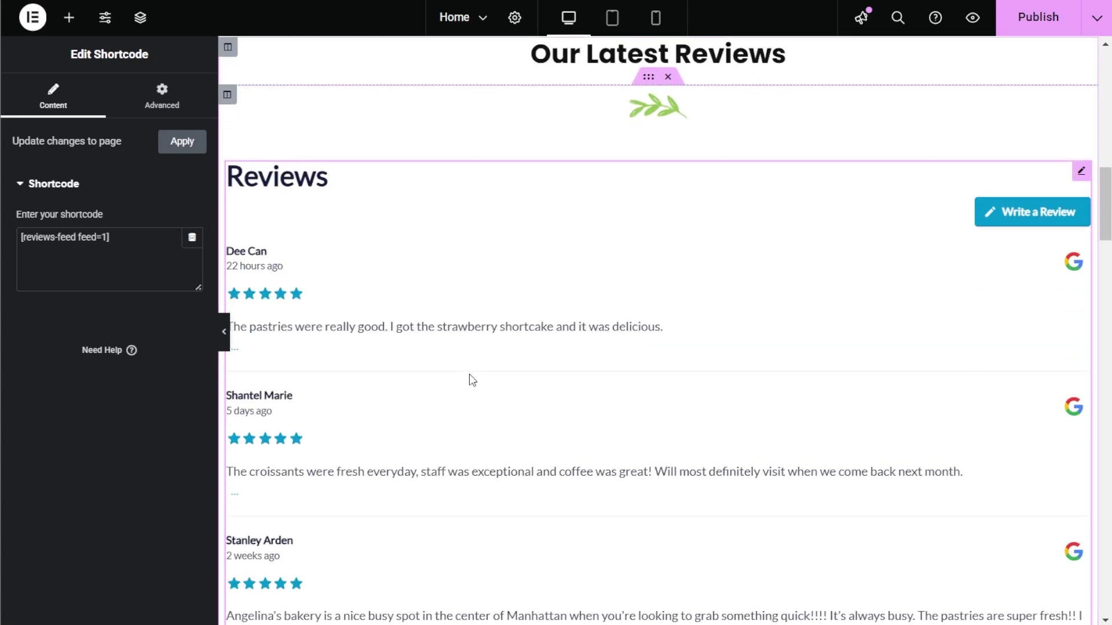
click(1038, 23)
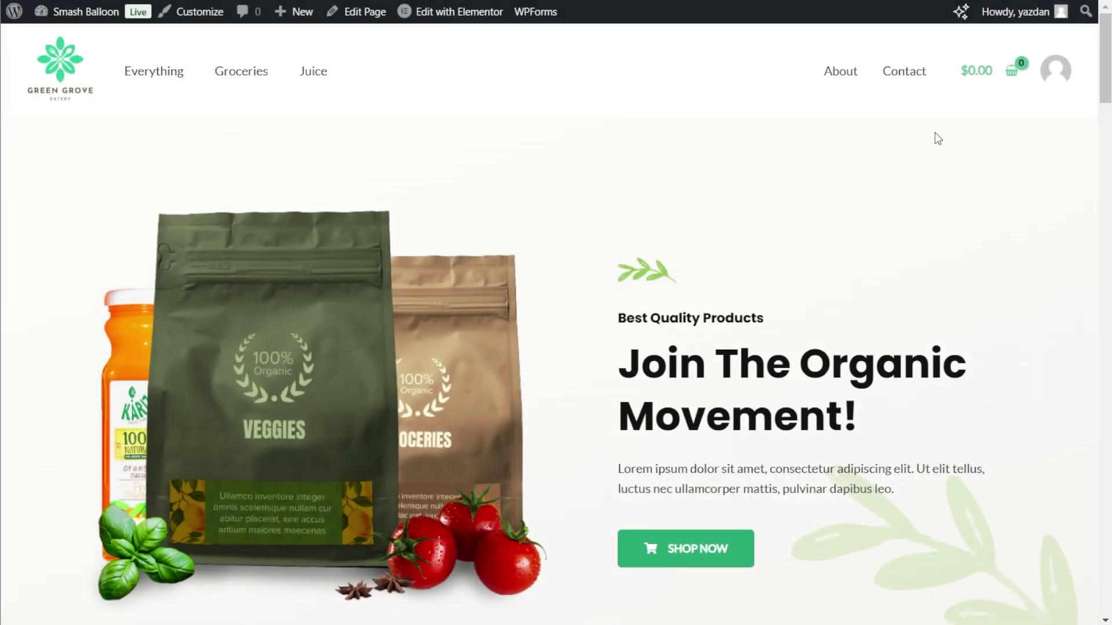
Scroll to the Google reviews under Our Latest Reviews and start writing a review.
scroll(938, 139, down, 20)
scroll(978, 142, up, 2)
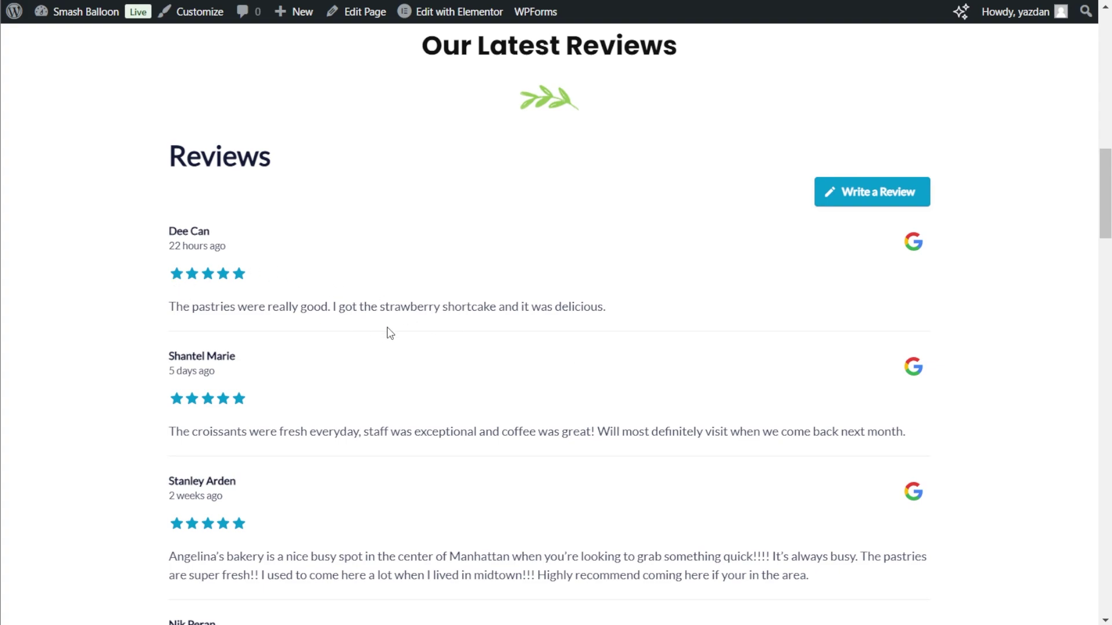
scroll(623, 244, down, 1)
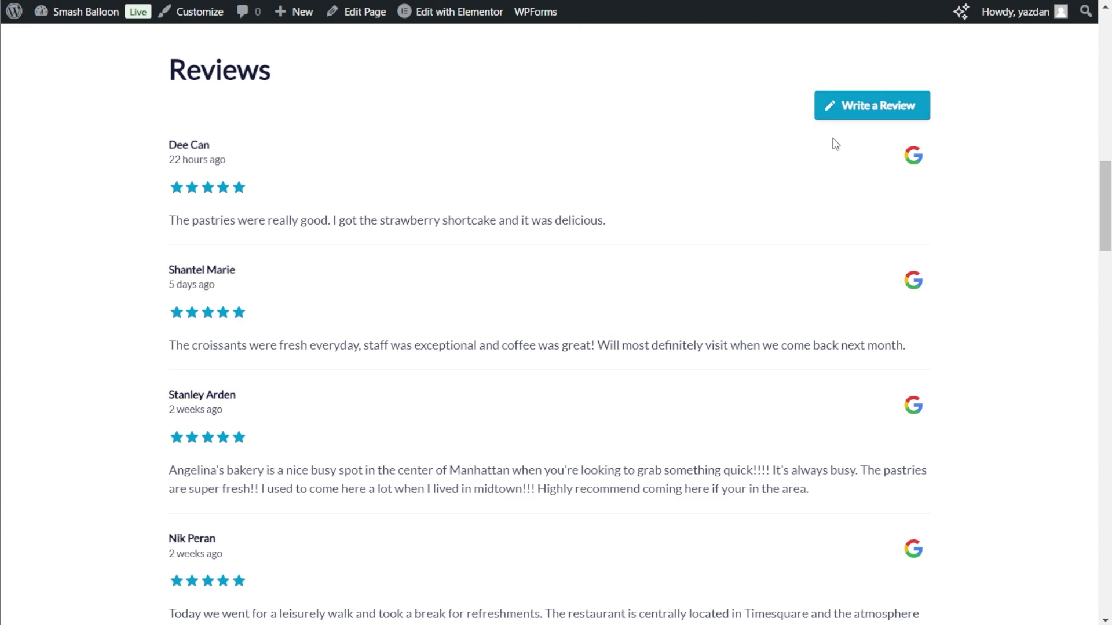
click(845, 116)
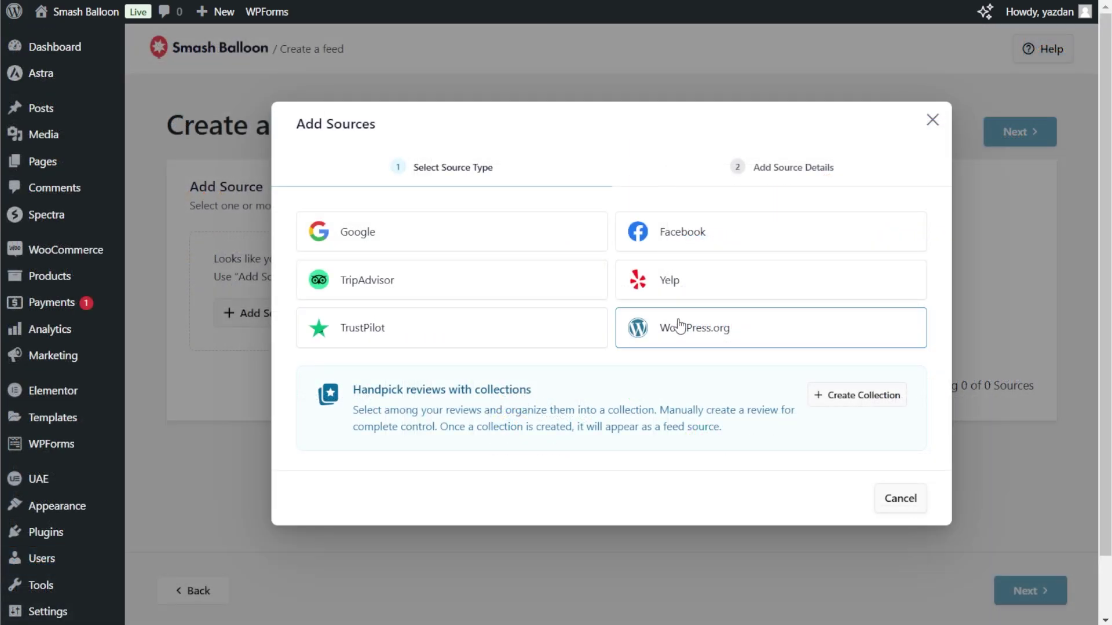
Choose Google as the source and advance the carousel preview four times through later reviews.
click(539, 242)
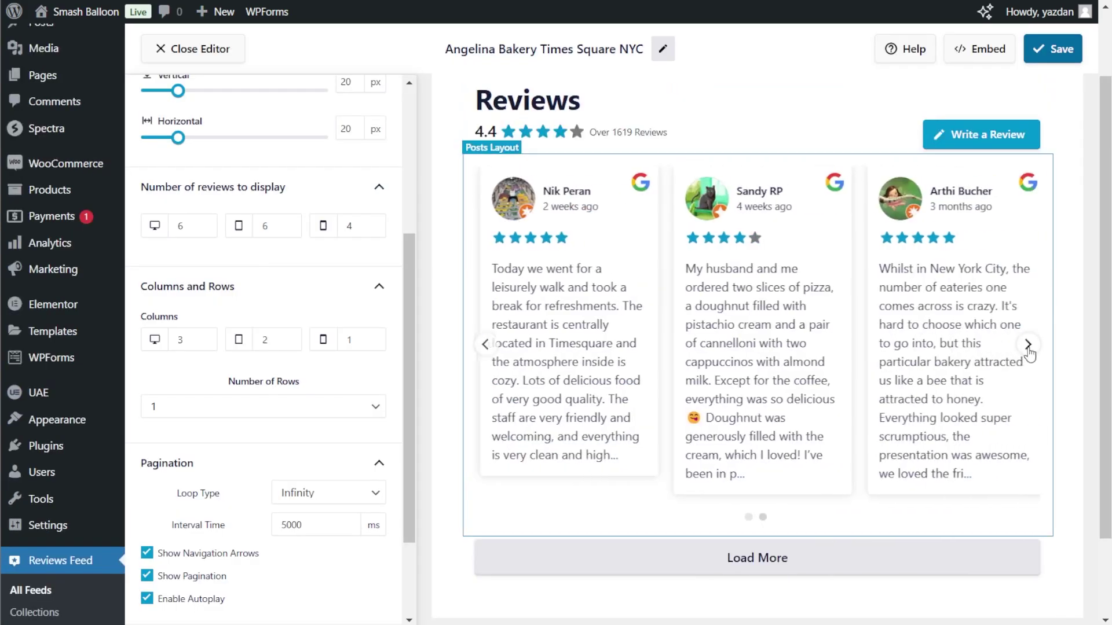
click(1027, 345)
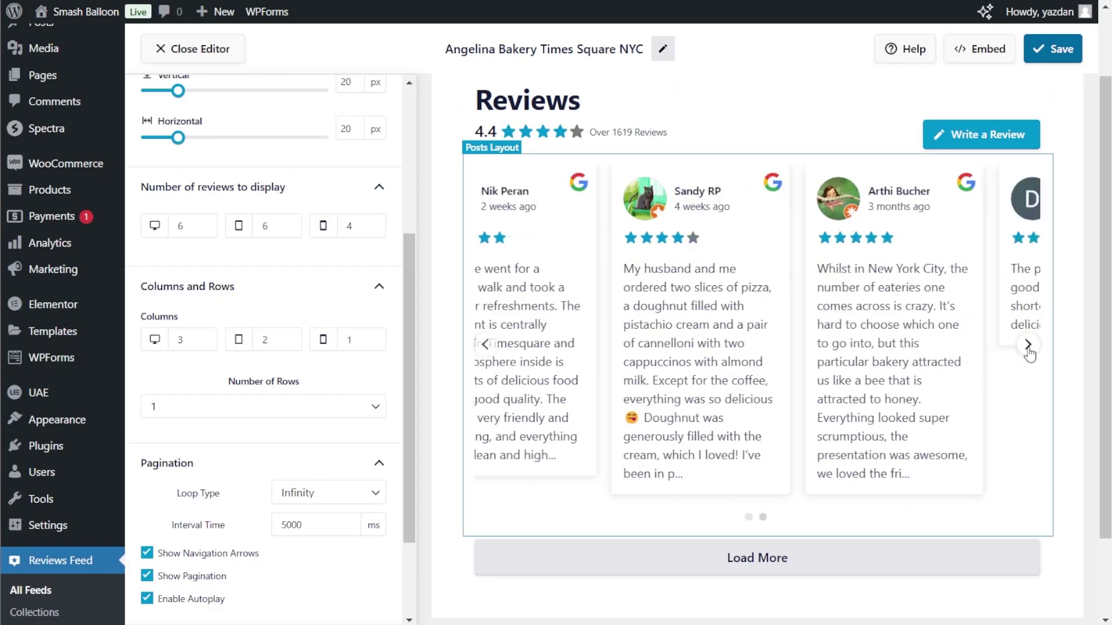
click(1027, 345)
click(1028, 345)
click(1027, 345)
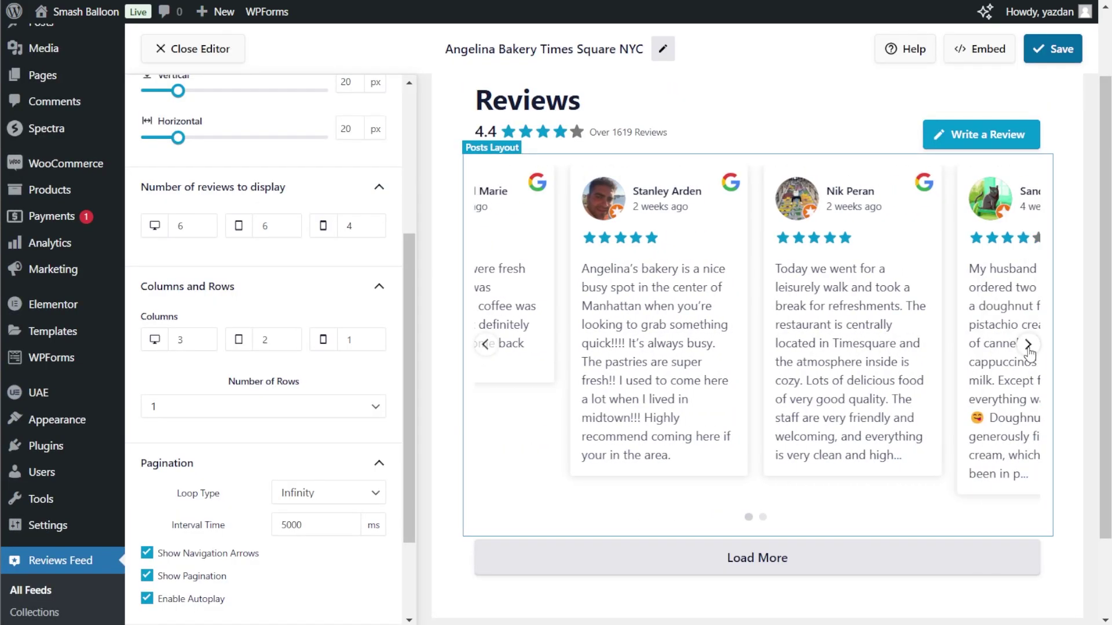